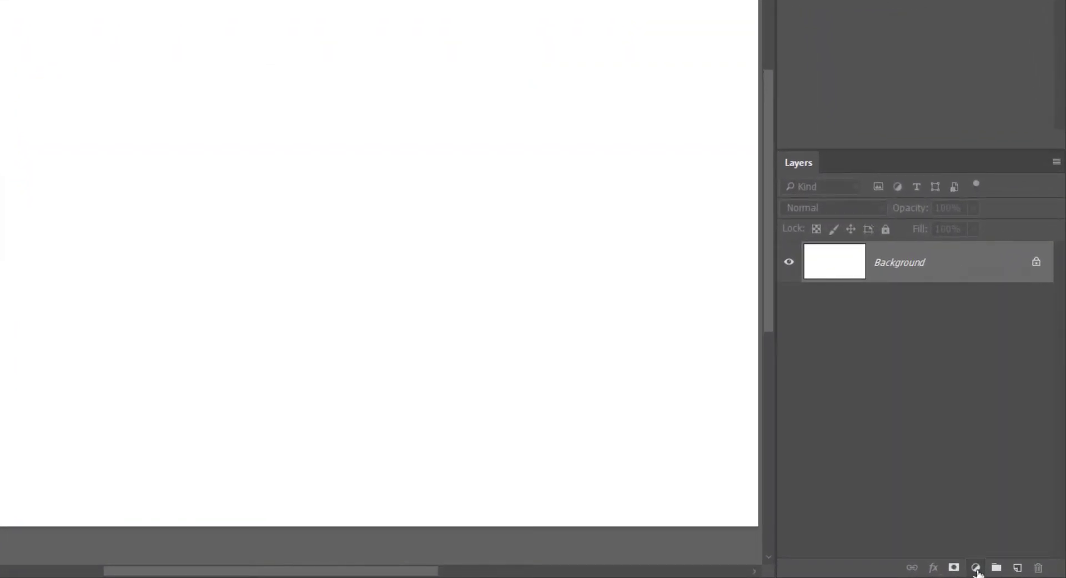
- Add a Solid Color fill layer above the Background in a light red
{"action": "left_click", "coordinate": [976, 567]}
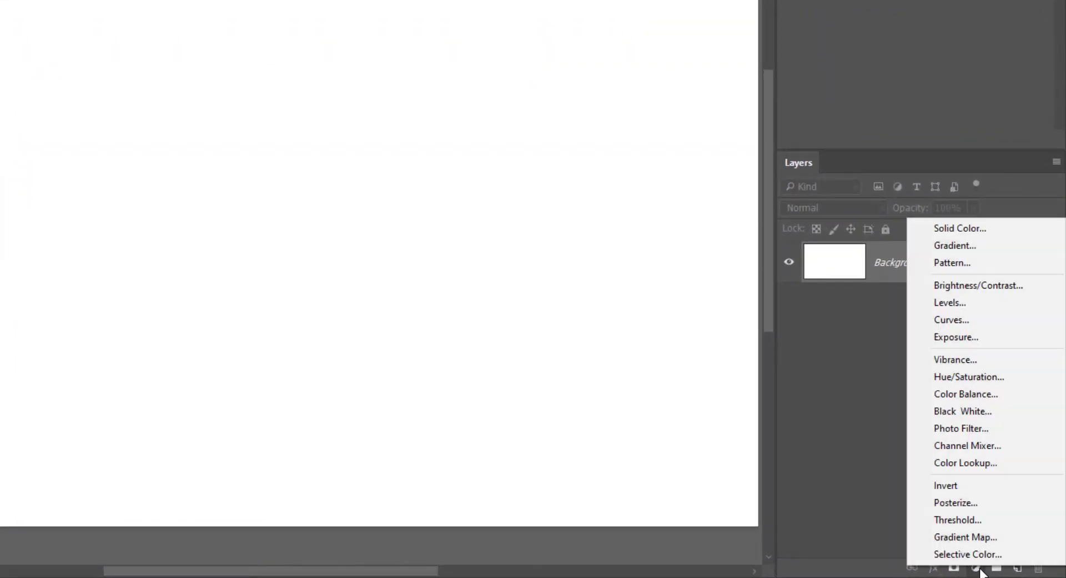
{"action": "left_click", "coordinate": [1018, 236]}
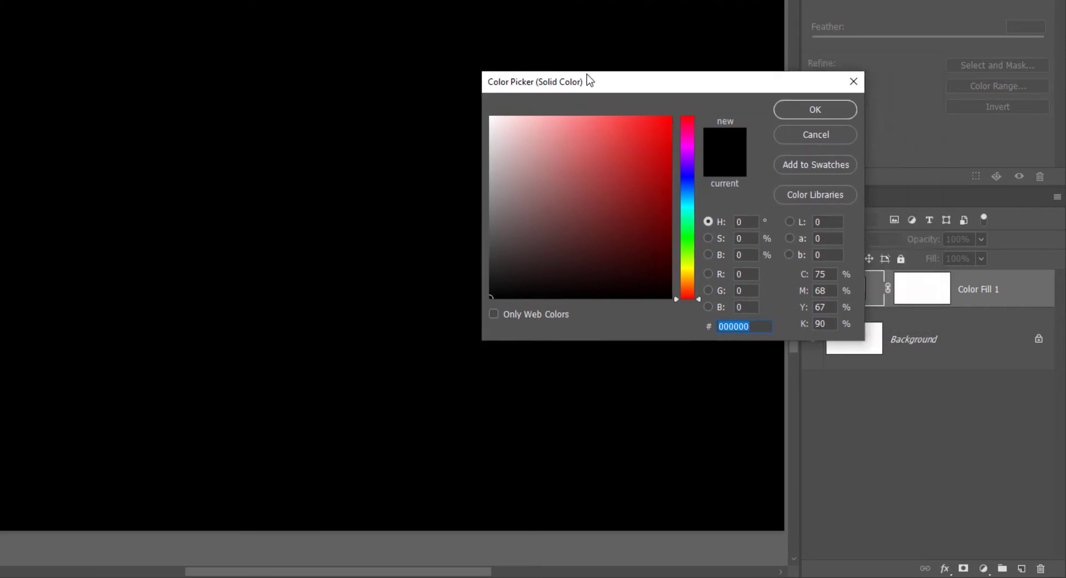
{"action": "left_click_drag", "start_coordinate": [587, 74], "coordinate": [519, 74]}
{"action": "left_click_drag", "start_coordinate": [599, 145], "coordinate": [546, 136]}
{"action": "left_click", "coordinate": [746, 110]}
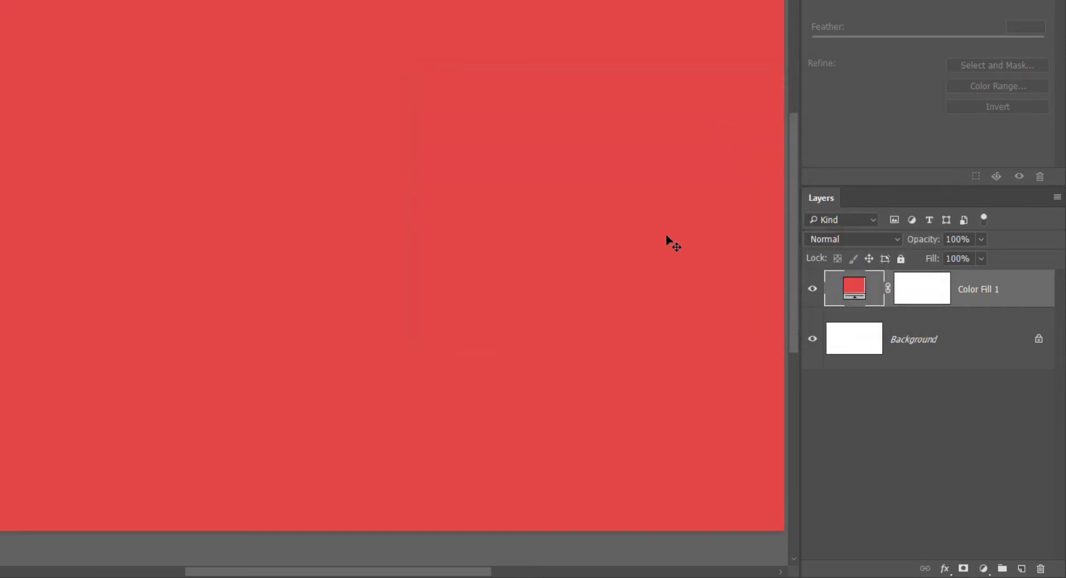
- Add a Gradient fill layer using the black-to-white preset with Linear style, 90° angle and 100% scale
{"action": "left_click", "coordinate": [983, 568]}
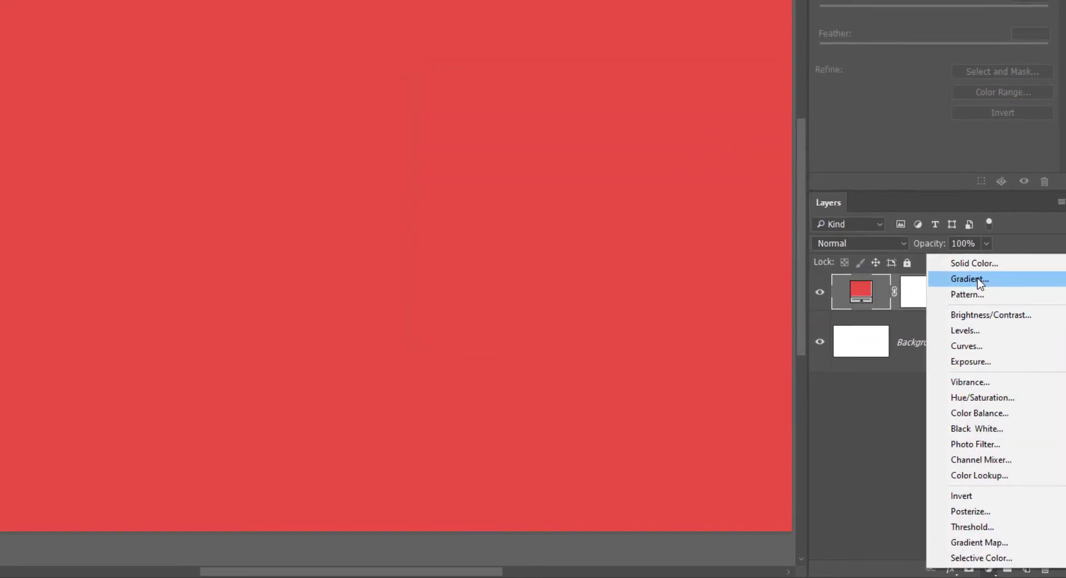
{"action": "left_click", "coordinate": [972, 278]}
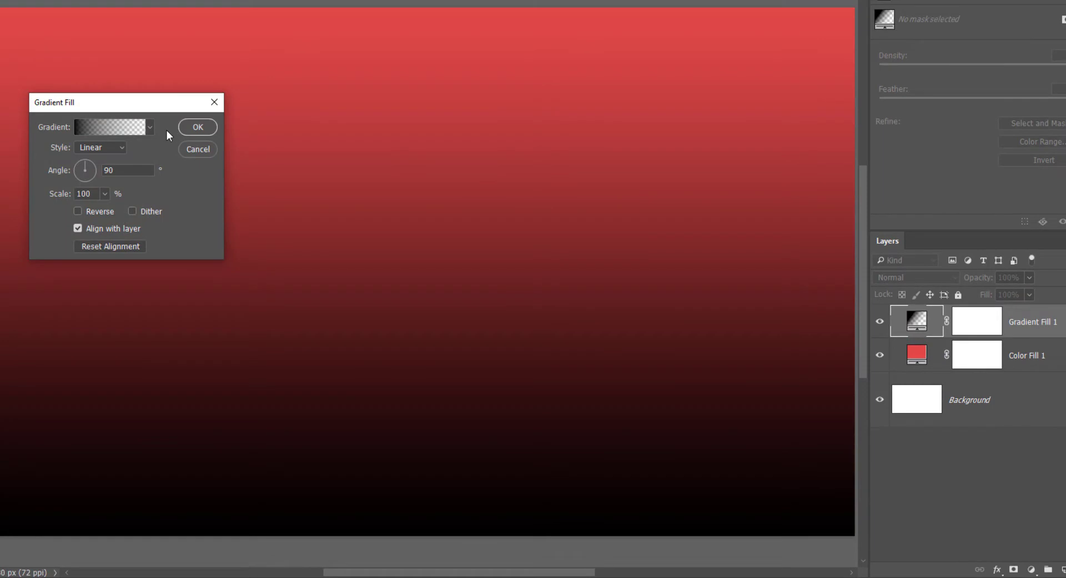
{"action": "left_click", "coordinate": [150, 127]}
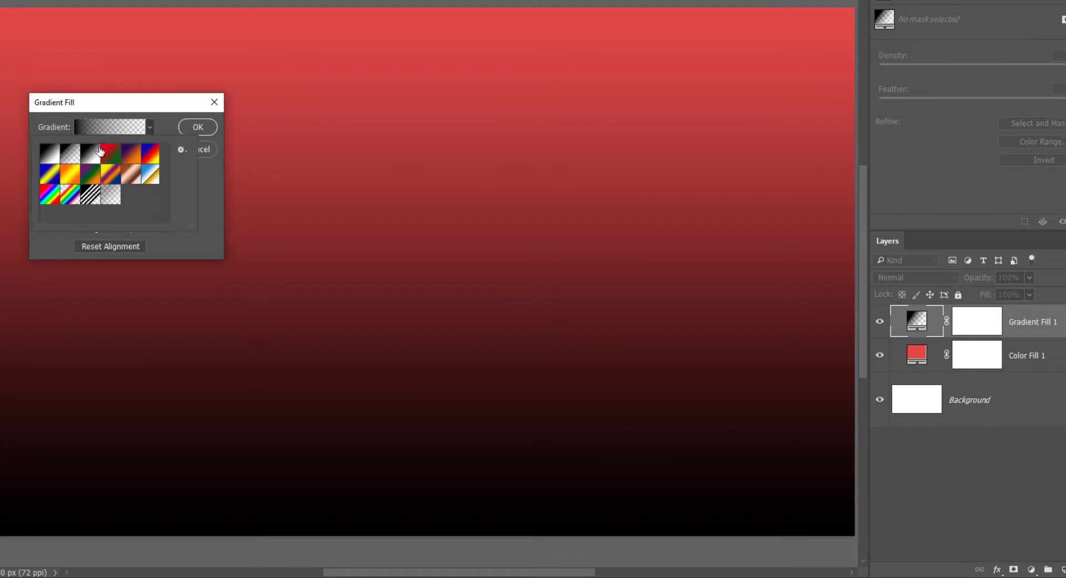
{"action": "left_click", "coordinate": [51, 158]}
{"action": "left_click", "coordinate": [157, 127]}
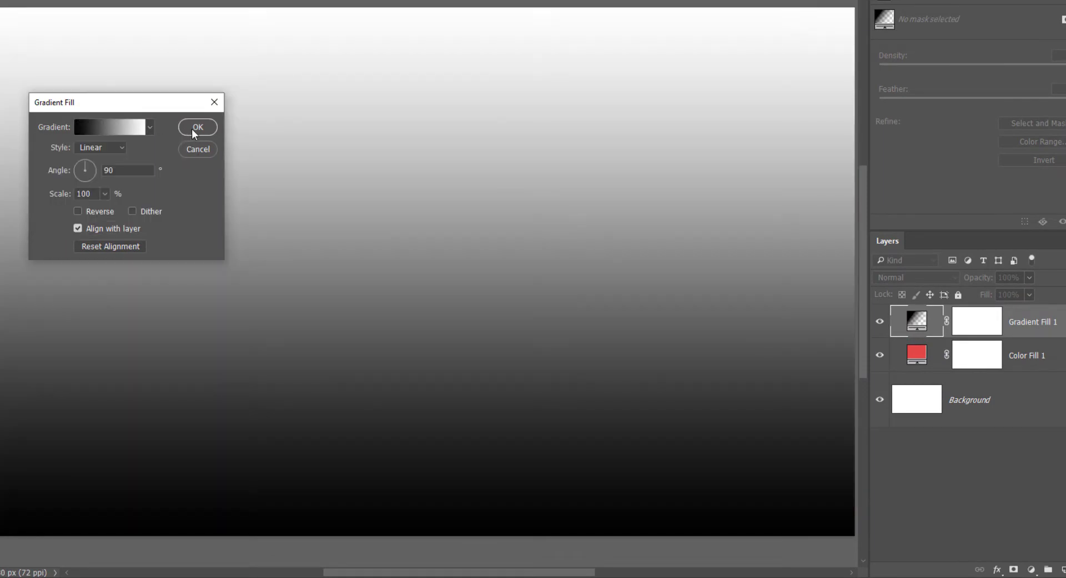
{"action": "left_click", "coordinate": [197, 127]}
- Add a Pattern fill layer above the gradient with the yellow flower pattern at 100% scale
{"action": "left_click", "coordinate": [1031, 569]}
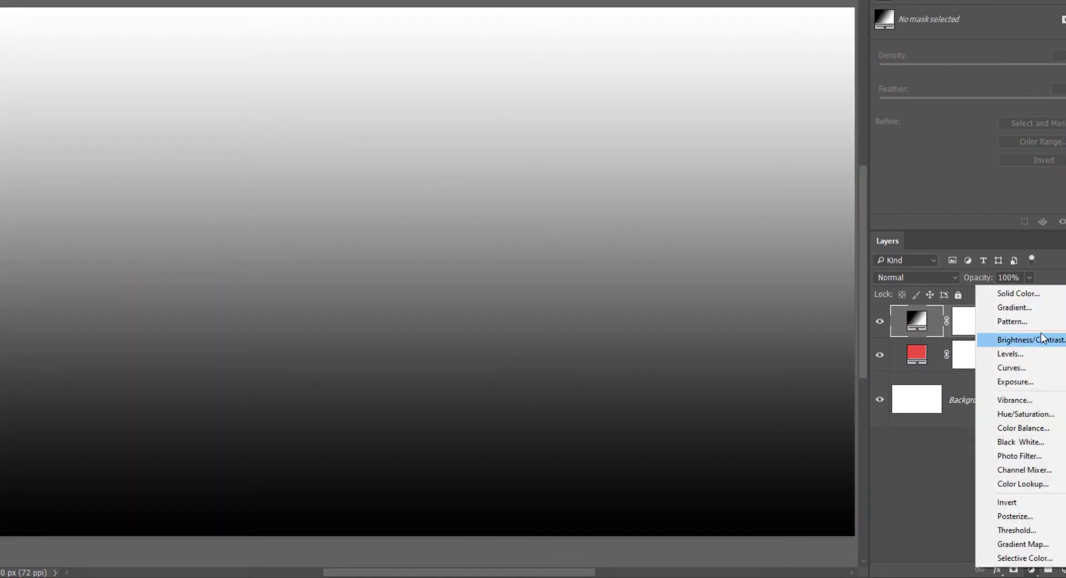
{"action": "left_click", "coordinate": [1013, 320]}
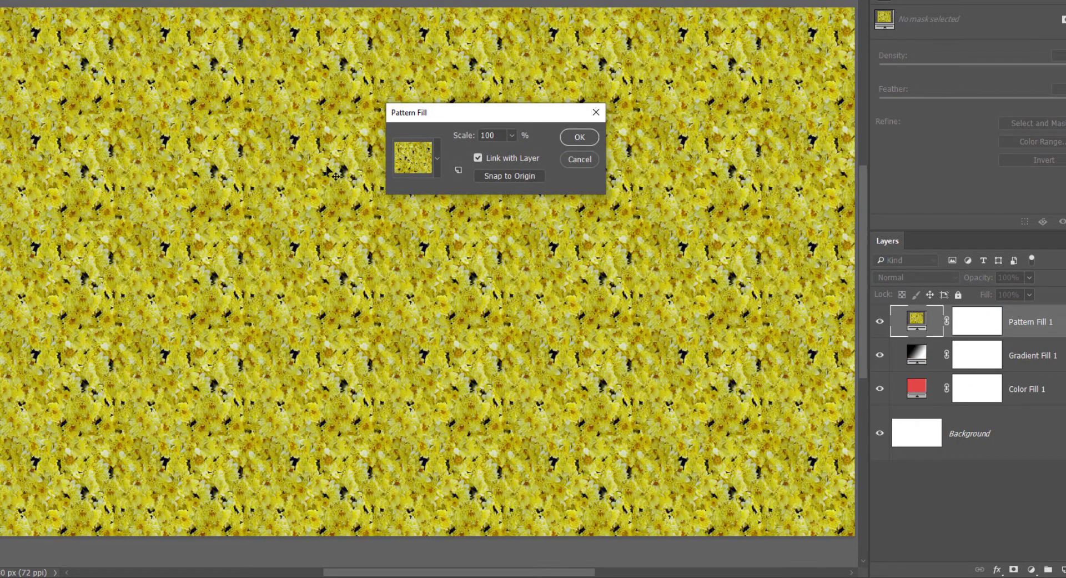
{"action": "left_click_drag", "start_coordinate": [340, 167], "coordinate": [412, 175]}
{"action": "left_click", "coordinate": [573, 141]}
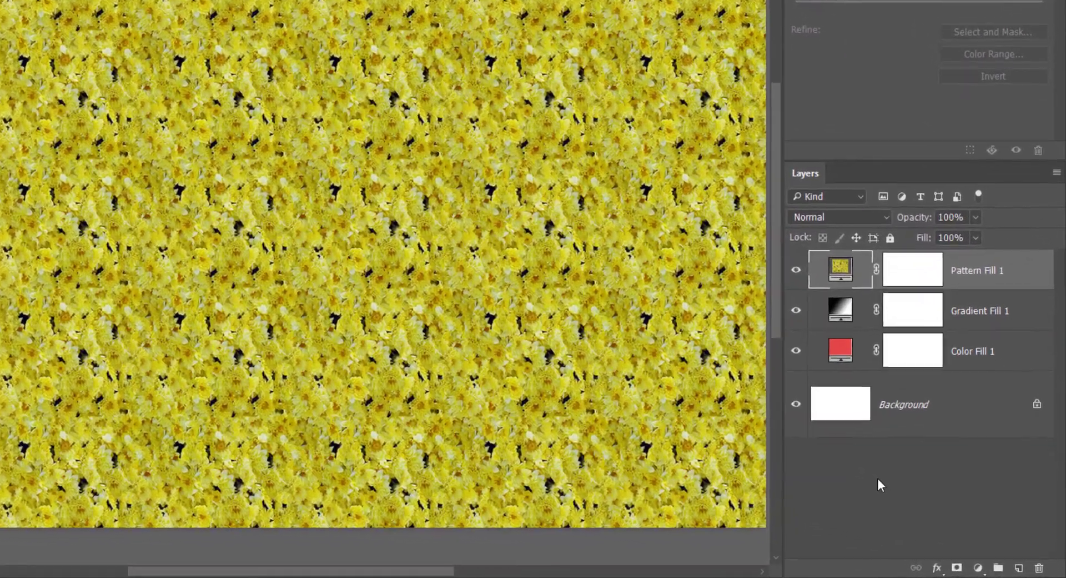
- Examine the layer masks of the pattern, gradient and solid color fill layers by selecting each in turn
{"action": "left_click", "coordinate": [927, 502]}
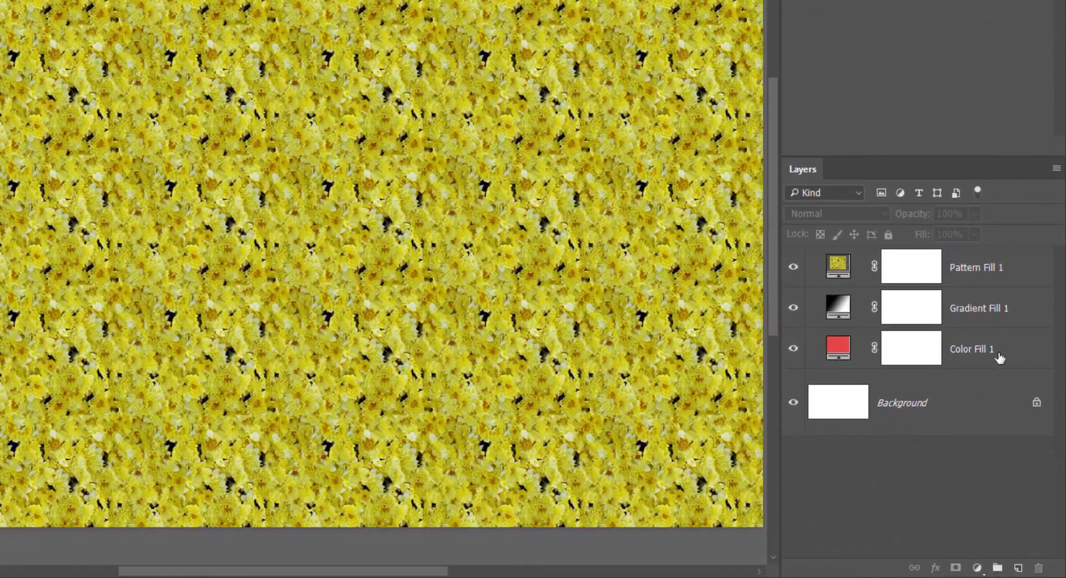
{"action": "left_click", "coordinate": [905, 272]}
{"action": "left_click", "coordinate": [916, 315]}
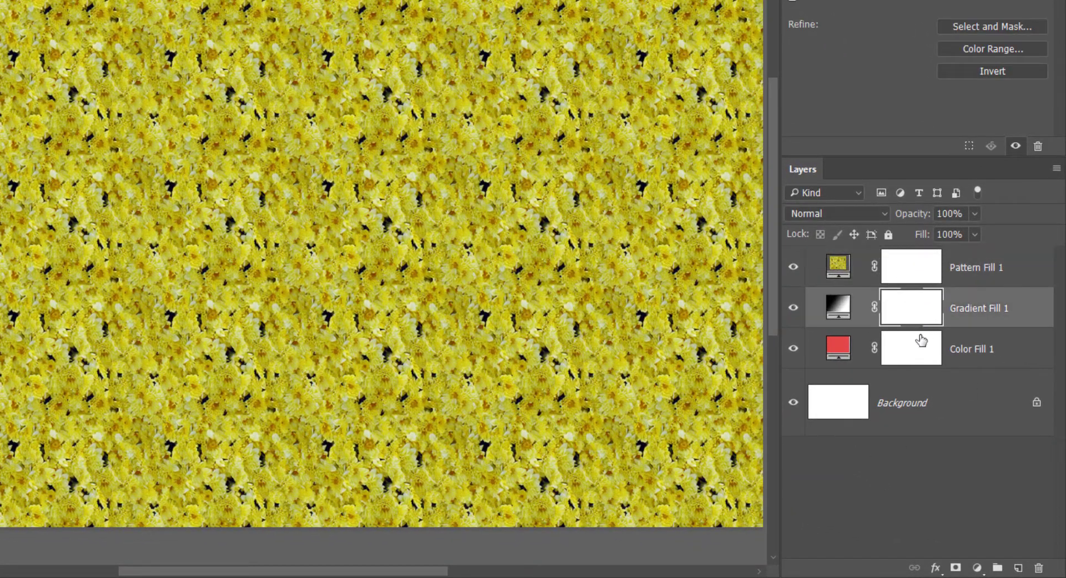
{"action": "left_click", "coordinate": [919, 349]}
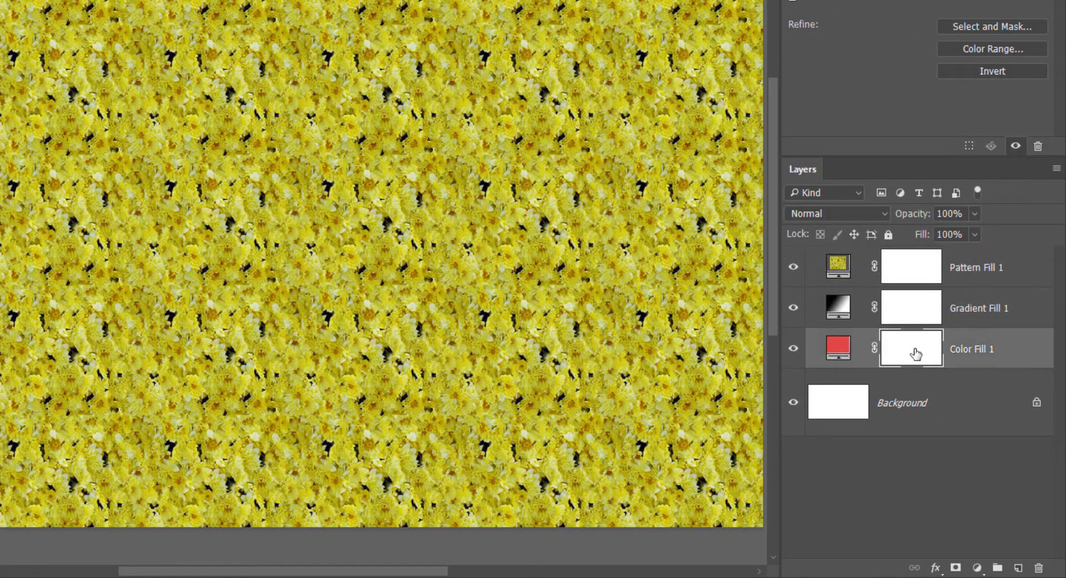
- Try to edit the fill of the Pattern Fill 1 layer directly on the canvas, declining to rasterize it
{"action": "left_click", "coordinate": [925, 281]}
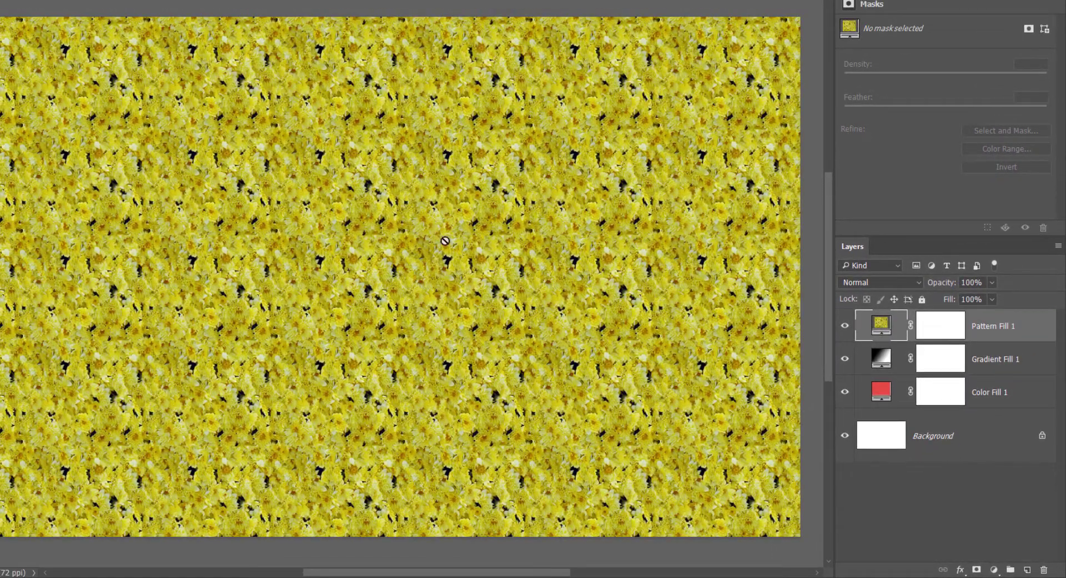
{"action": "left_click", "coordinate": [413, 165]}
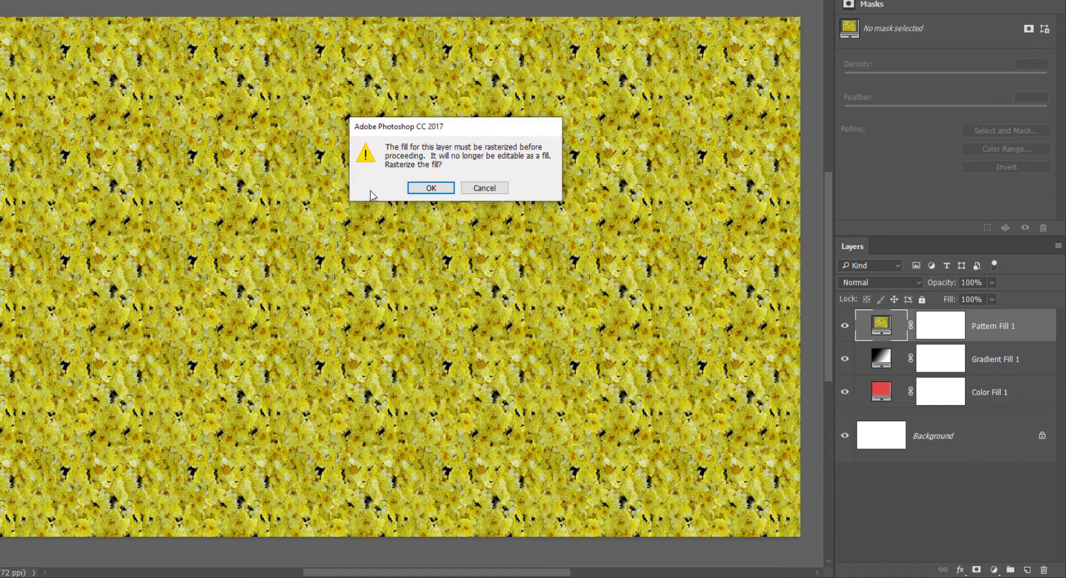
{"action": "left_click", "coordinate": [492, 191]}
- Invert the layer mask of Pattern Fill 1 to hide the pattern, and invert it back to white
{"action": "left_click", "coordinate": [940, 339]}
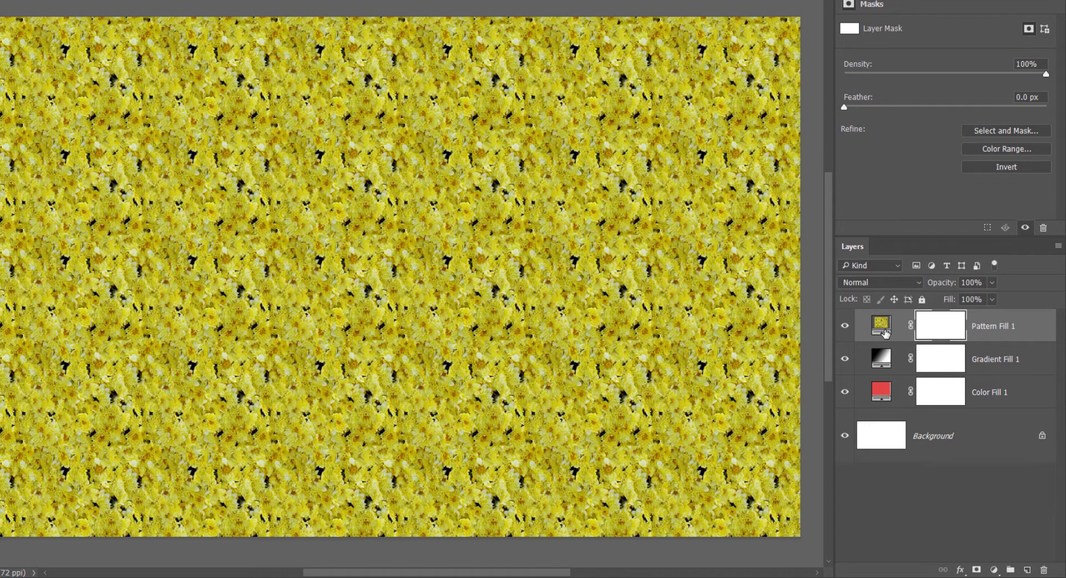
{"action": "key", "text": "ctrl+i"}
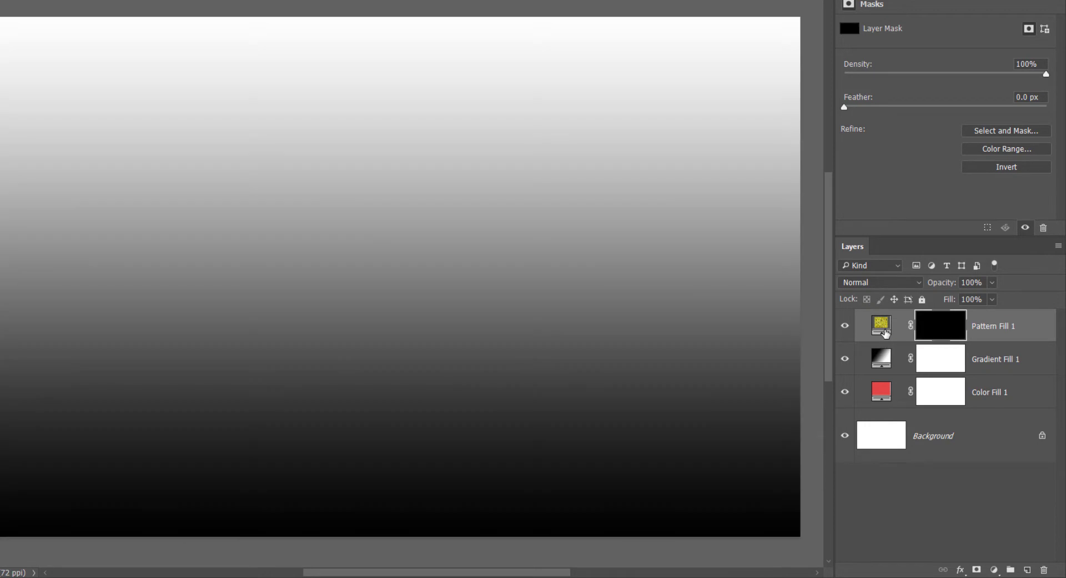
{"action": "key", "text": "ctrl+i"}
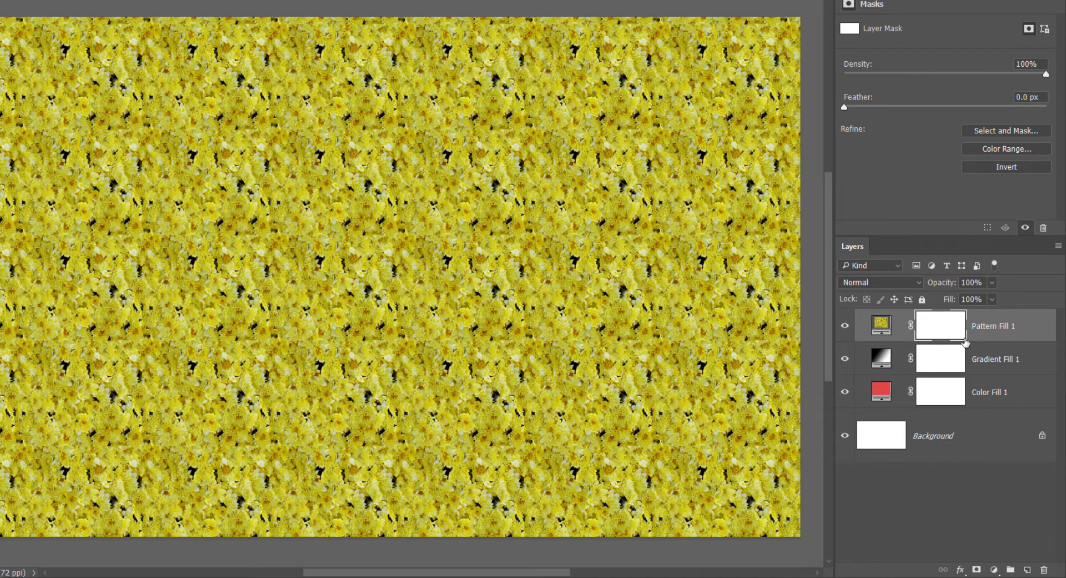
- Rasterize the Pattern Fill 1 layer and paint a brush stroke down the middle of the pattern
{"action": "right_click", "coordinate": [986, 329]}
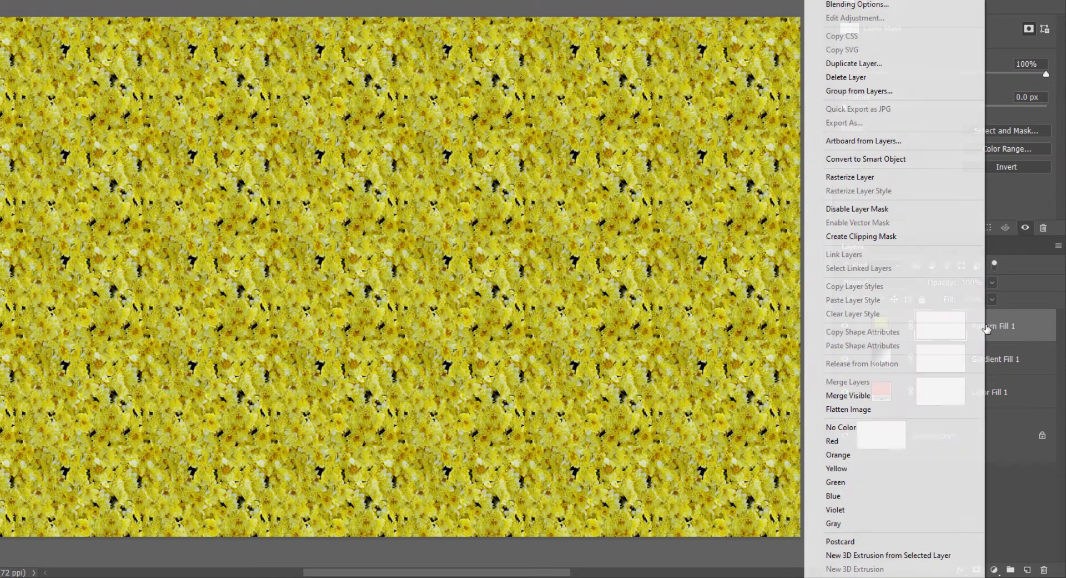
{"action": "left_click", "coordinate": [891, 178]}
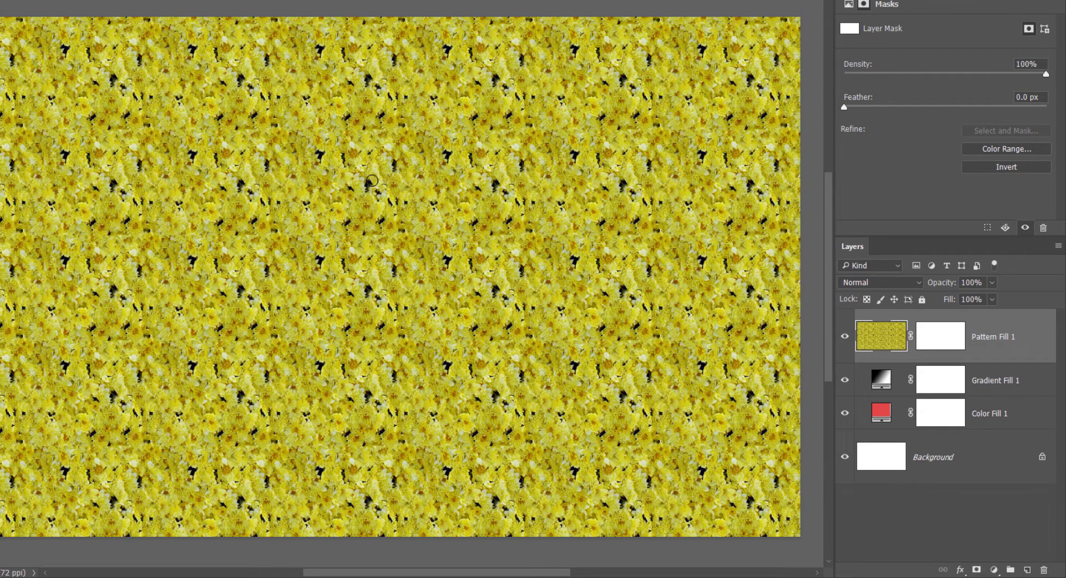
{"action": "mouse_move", "coordinate": [371, 181]}
{"action": "left_mouse_down"}
{"action": "mouse_move", "coordinate": [306, 204]}
{"action": "mouse_move", "coordinate": [394, 194]}
{"action": "mouse_move", "coordinate": [432, 239]}
{"action": "mouse_move", "coordinate": [392, 274]}
{"action": "mouse_move", "coordinate": [386, 352]}
{"action": "mouse_move", "coordinate": [437, 369]}
{"action": "left_mouse_up"}
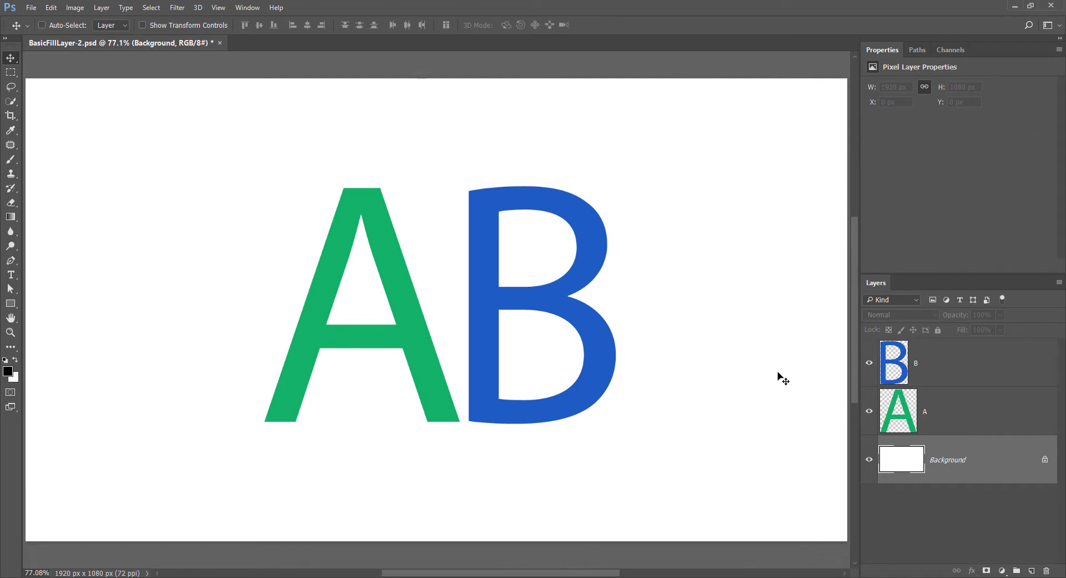
- Add a Solid Color fill layer in red b54444 directly above layer A
{"action": "left_click", "coordinate": [982, 414]}
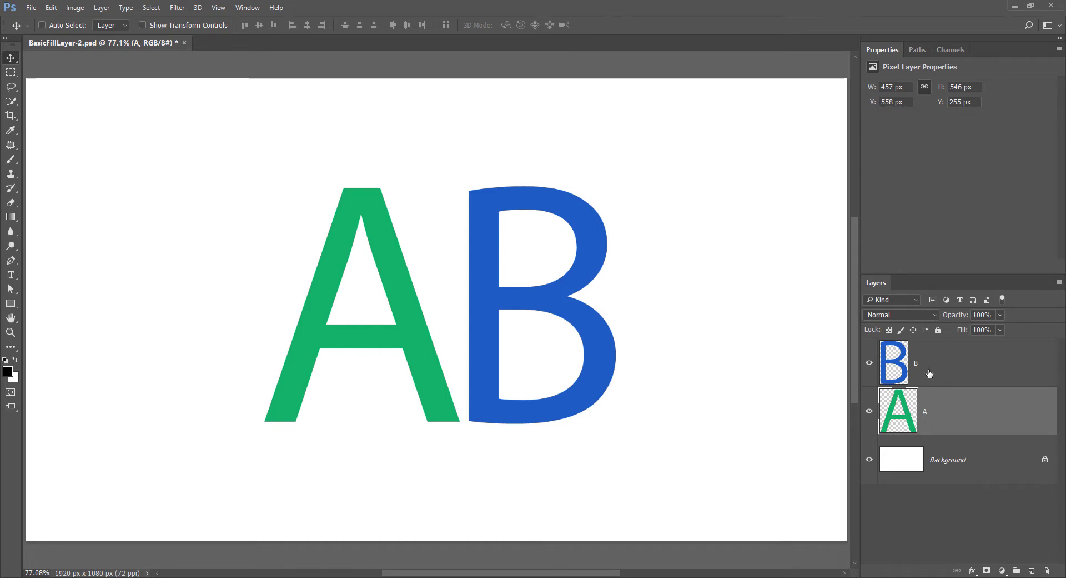
{"action": "left_click", "coordinate": [1002, 570]}
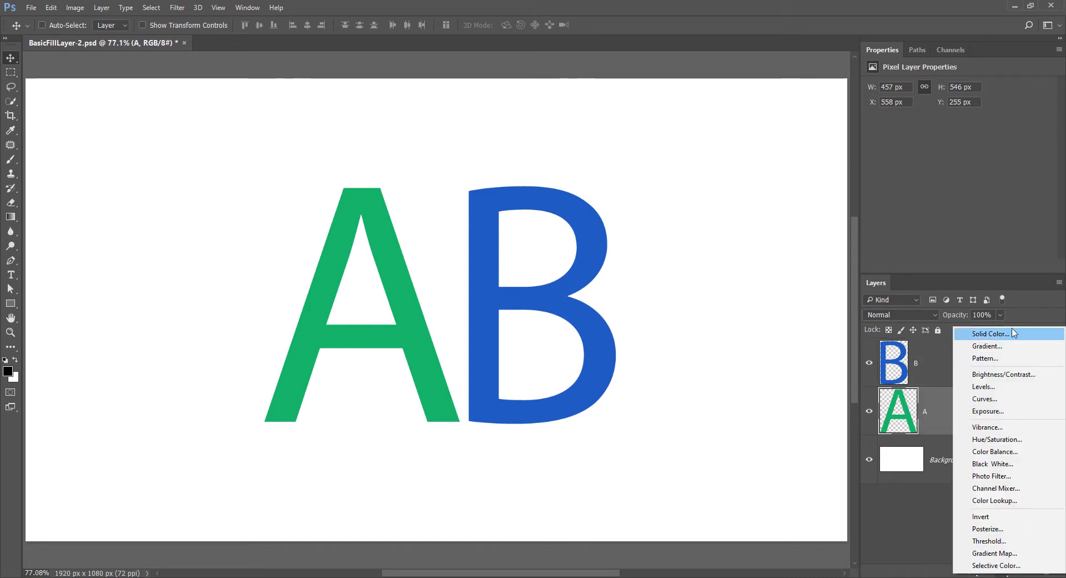
{"action": "left_click", "coordinate": [1014, 333]}
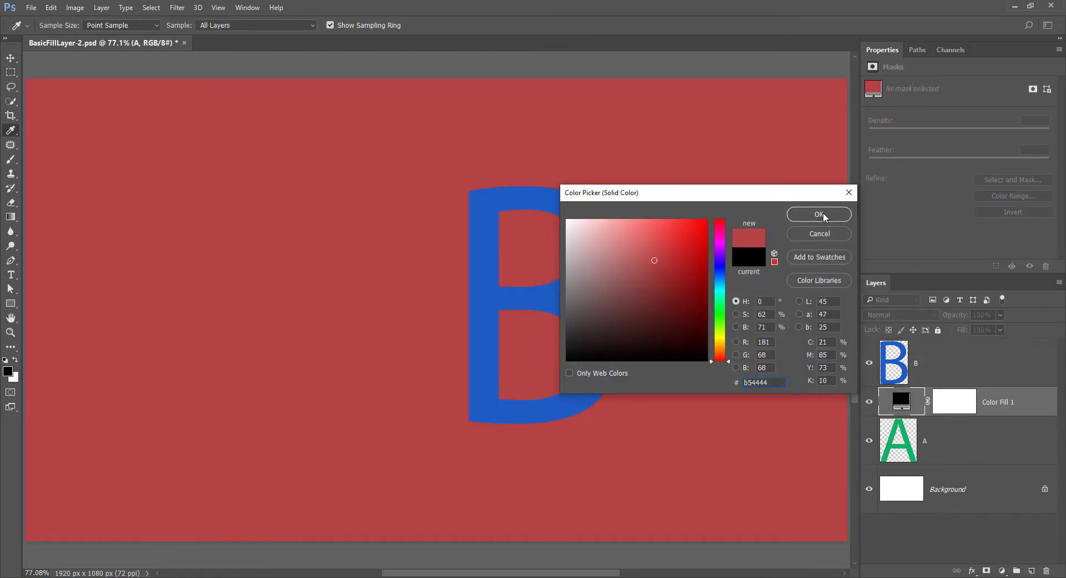
{"action": "left_click", "coordinate": [824, 215]}
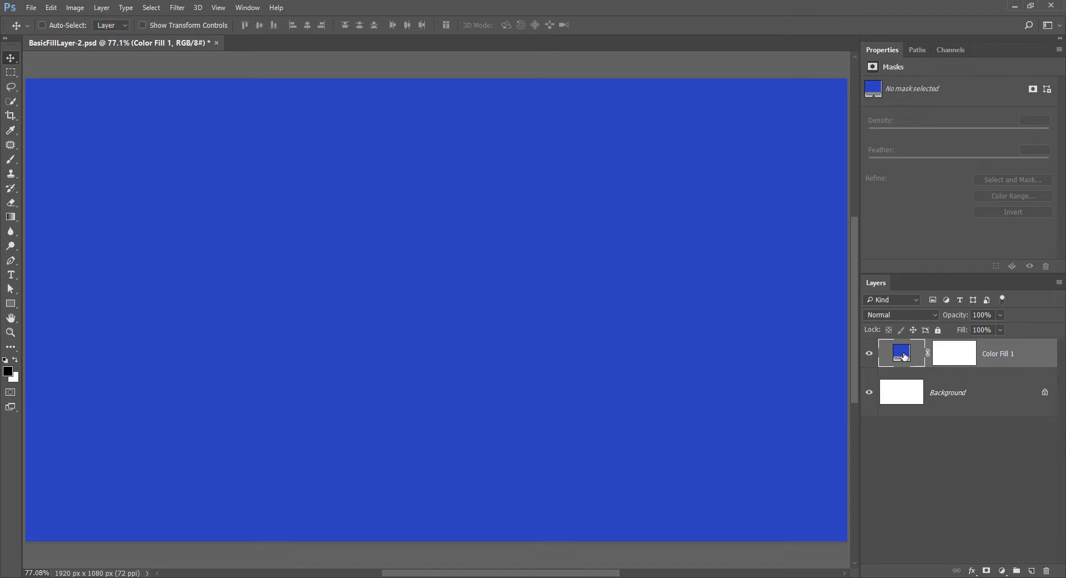
- Recolor the blue Color Fill 1 layer by choosing a different hue and a bright, saturated shade
{"action": "double_click", "coordinate": [902, 354]}
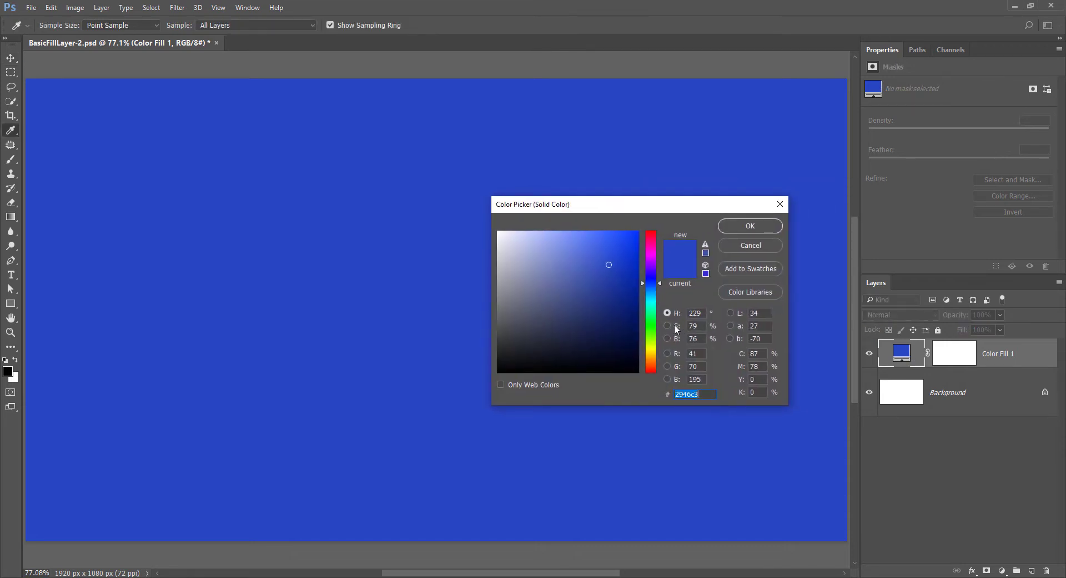
{"action": "left_click_drag", "start_coordinate": [650, 303], "coordinate": [650, 343]}
{"action": "left_click", "coordinate": [619, 255]}
{"action": "left_click", "coordinate": [750, 225]}
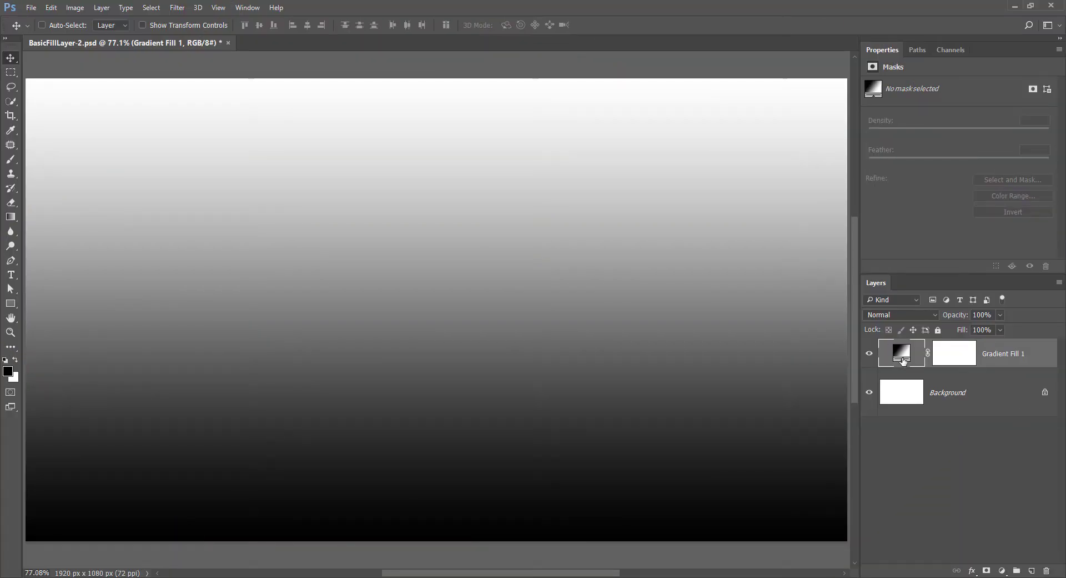
- Open the Gradient Fill 1 settings for editing and switch the gradient to the red-to-green preset
{"action": "double_click", "coordinate": [908, 355]}
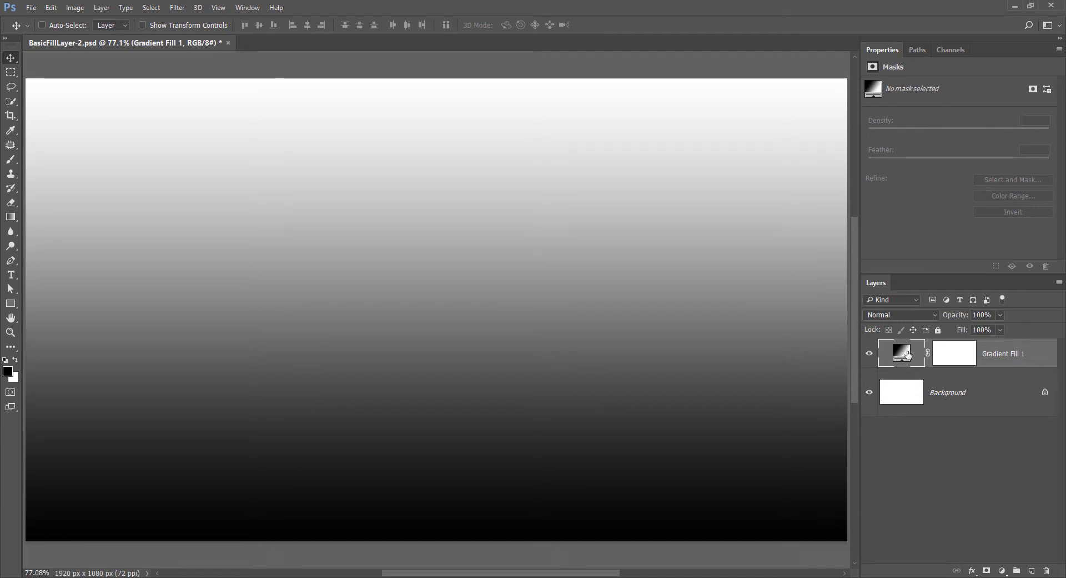
{"action": "left_click_drag", "start_coordinate": [629, 168], "coordinate": [744, 219]}
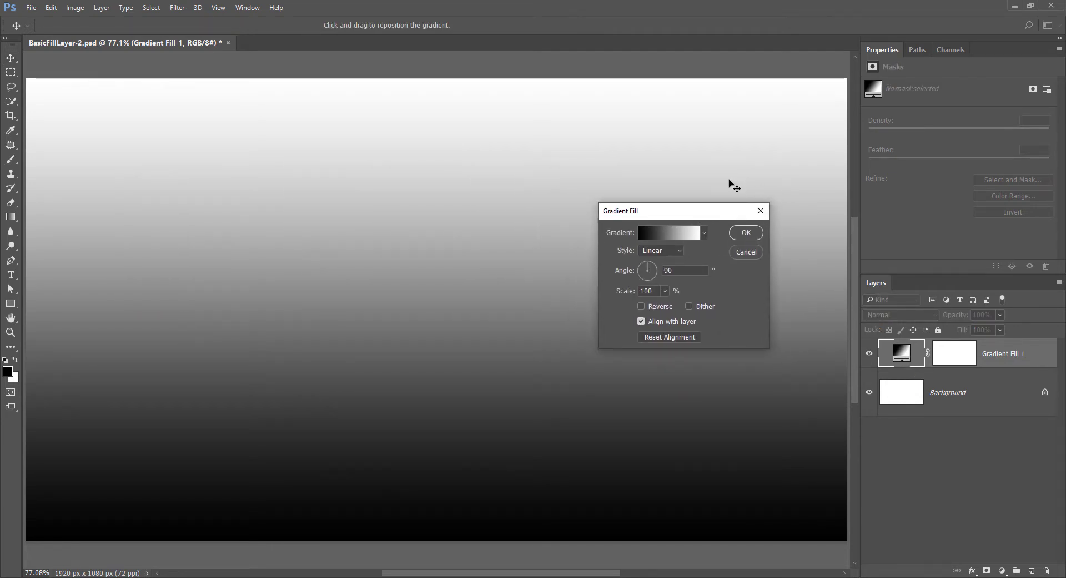
{"action": "left_click", "coordinate": [706, 234]}
{"action": "left_click", "coordinate": [671, 256]}
{"action": "left_click", "coordinate": [715, 230]}
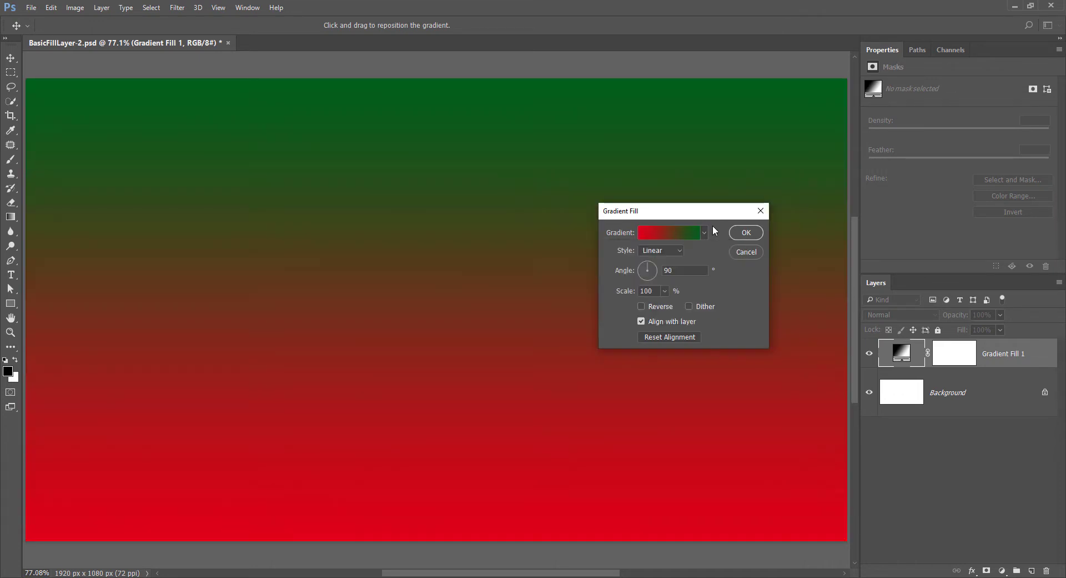
- Set the gradient fill's style to Radial, its angle to -123.69° and its scale to 56%
{"action": "left_click", "coordinate": [681, 251]}
{"action": "left_click", "coordinate": [663, 271]}
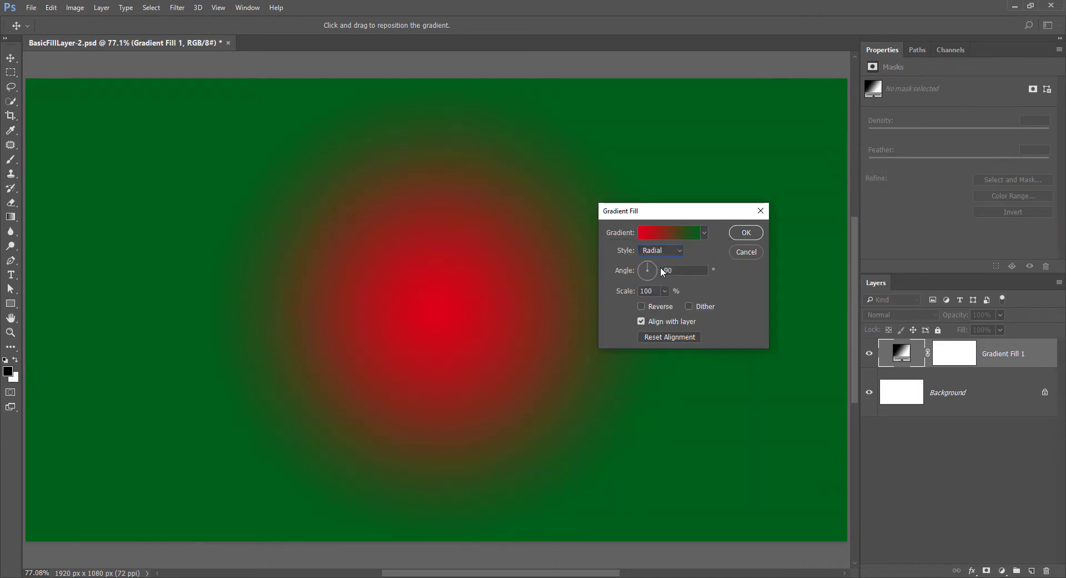
{"action": "left_click_drag", "start_coordinate": [656, 270], "coordinate": [665, 309]}
{"action": "left_click", "coordinate": [665, 291]}
{"action": "left_click", "coordinate": [697, 289]}
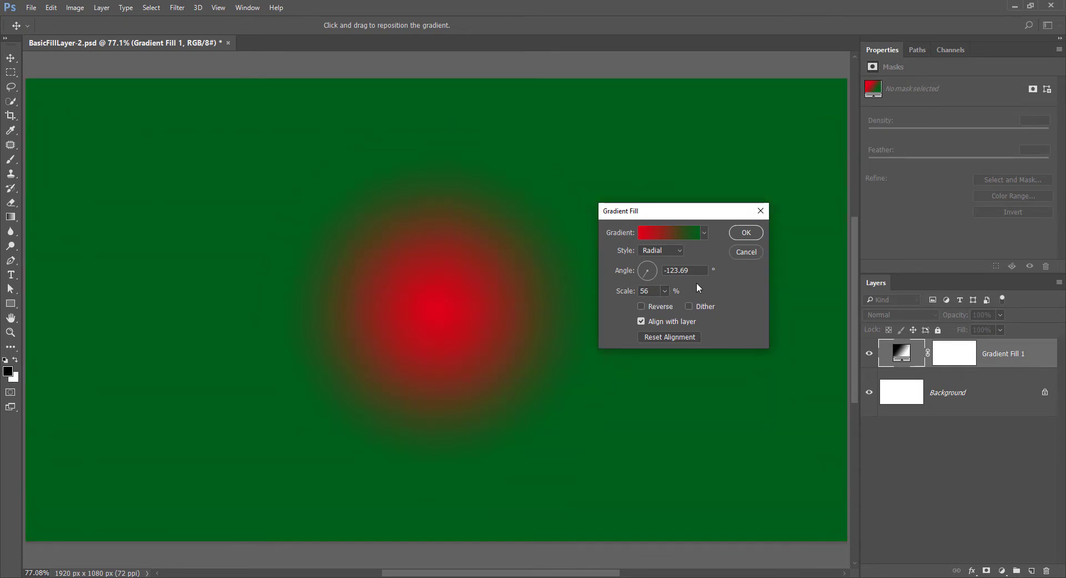
- Toggle the gradient fill's Reverse option on and off to compare the color order
{"action": "left_click", "coordinate": [658, 309]}
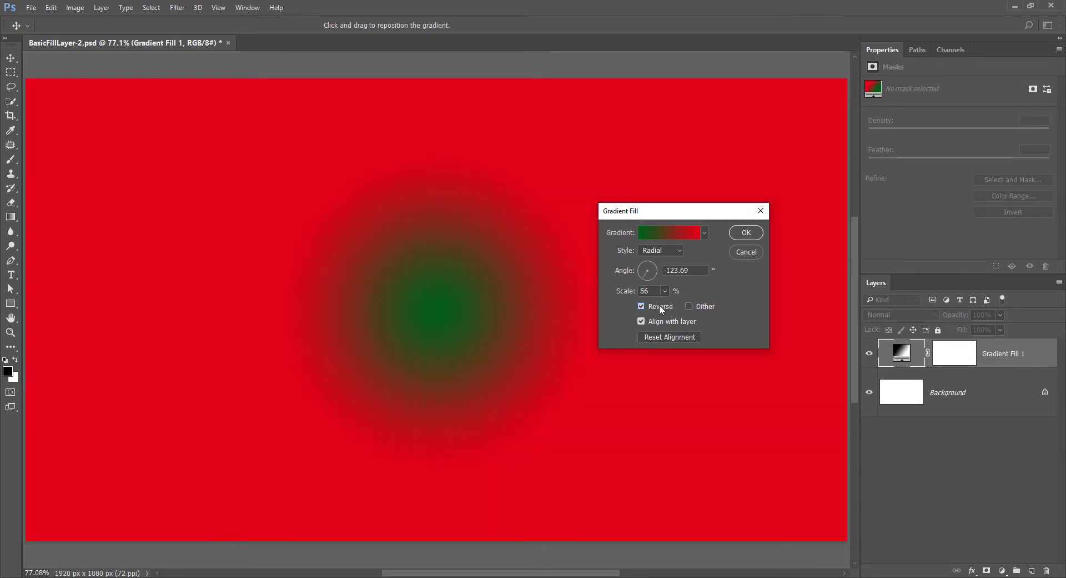
{"action": "left_click", "coordinate": [660, 309]}
{"action": "left_click", "coordinate": [659, 308]}
{"action": "left_click", "coordinate": [660, 309]}
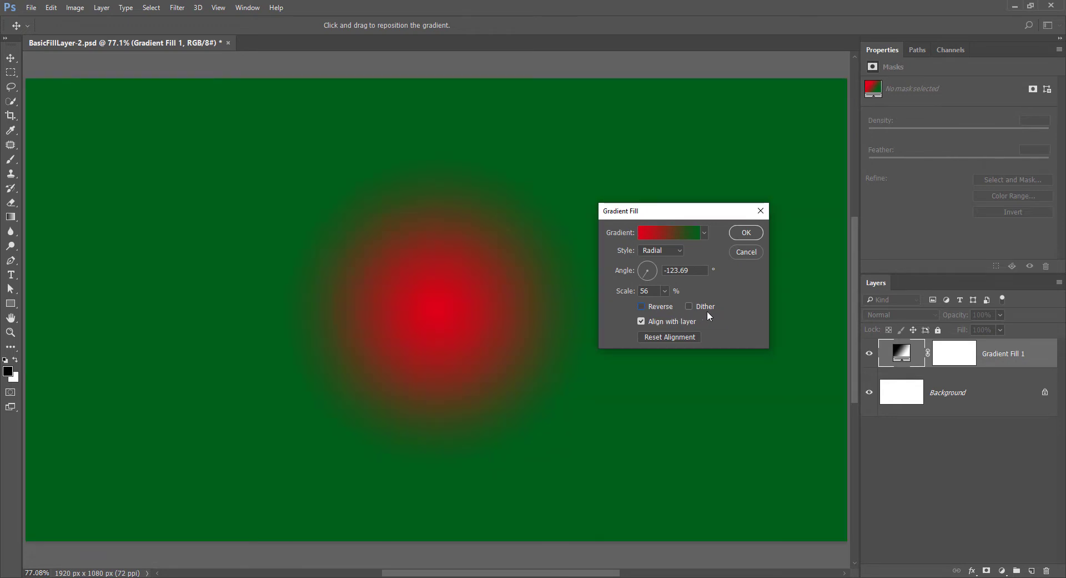
- Toggle the gradient's Dither option on and off, toggle Align with layer, and apply the gradient fill settings
{"action": "left_click", "coordinate": [704, 307]}
{"action": "left_click", "coordinate": [706, 307]}
{"action": "left_click", "coordinate": [678, 322]}
{"action": "left_click", "coordinate": [746, 232]}
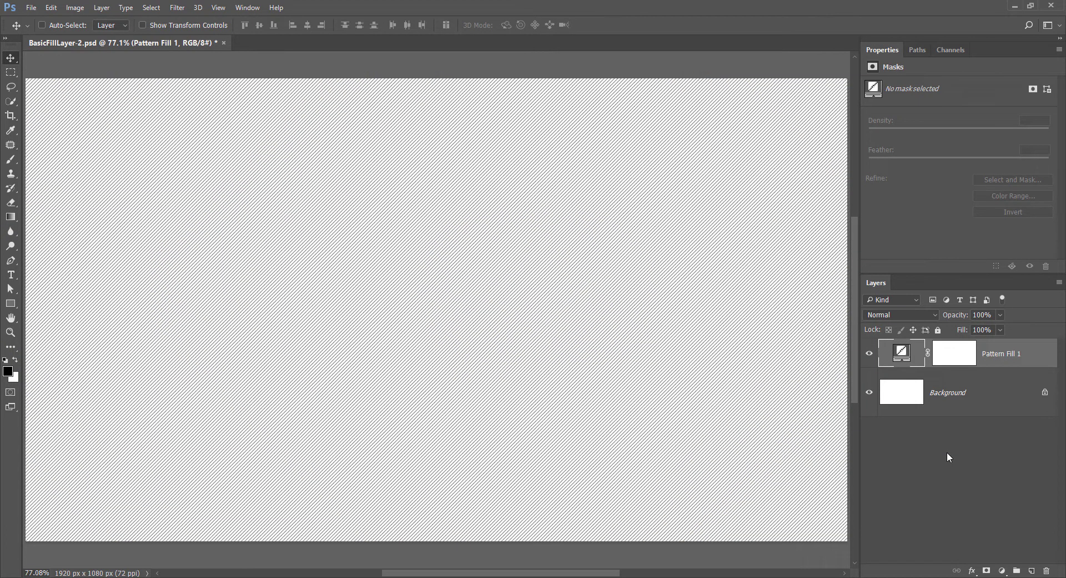
- Open the Pattern Fill 1 settings, try the dotted pattern, and switch to the black-and-white wrinkled texture pattern
{"action": "double_click", "coordinate": [902, 353]}
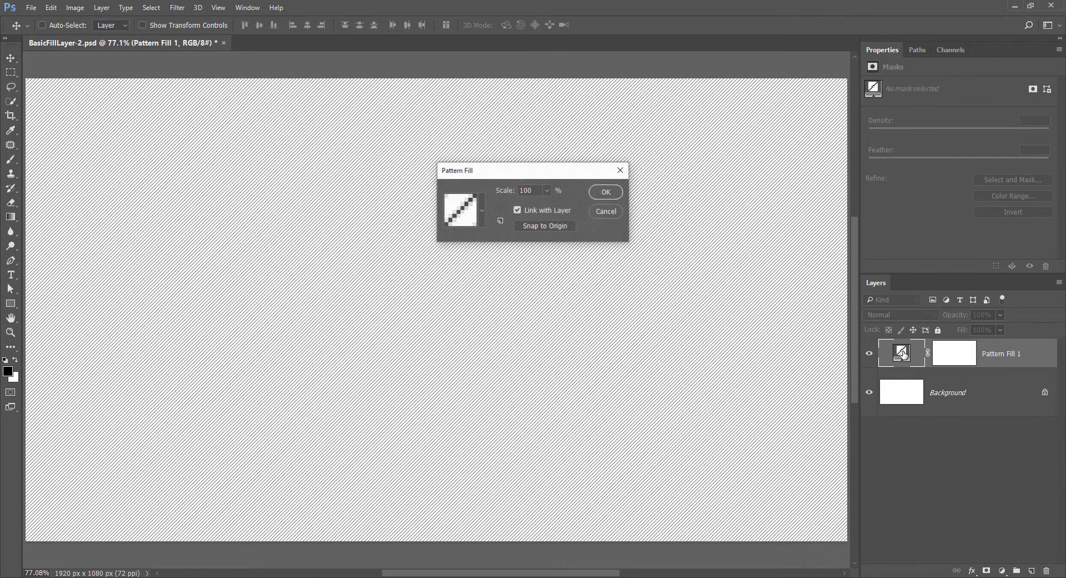
{"action": "left_click_drag", "start_coordinate": [544, 177], "coordinate": [552, 181]}
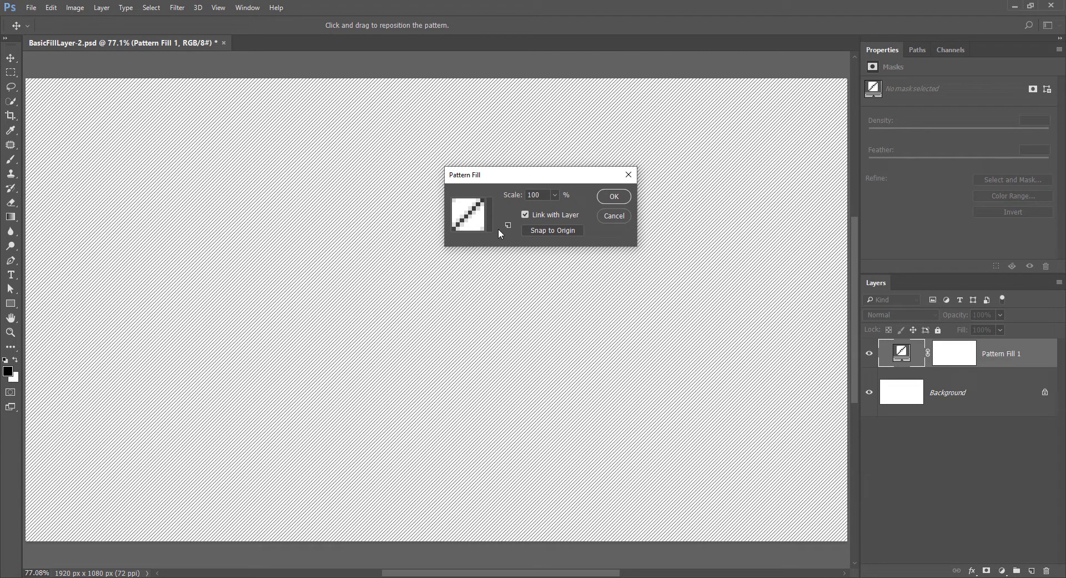
{"action": "left_click", "coordinate": [490, 214]}
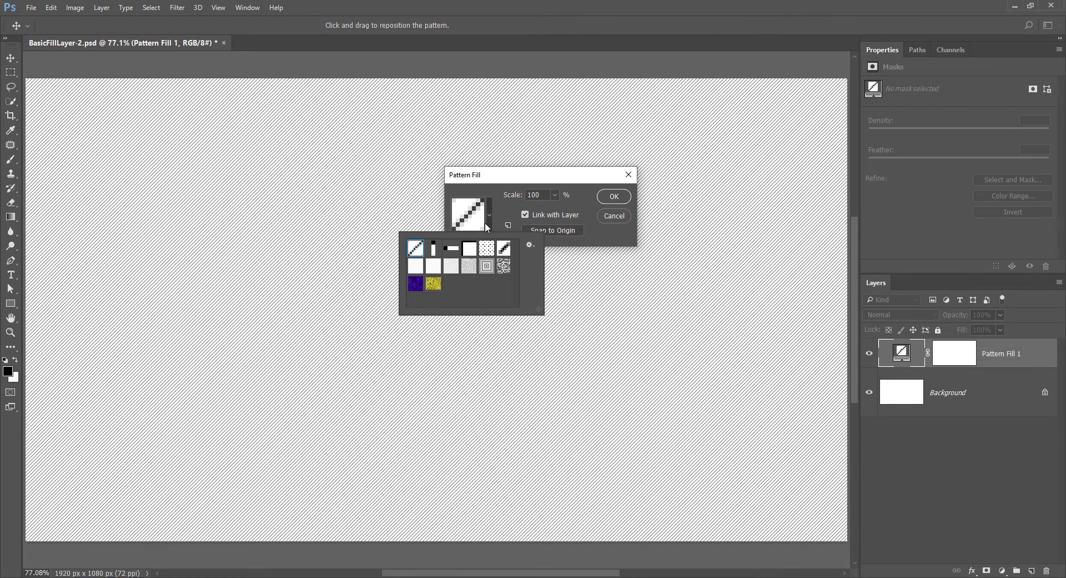
{"action": "left_click", "coordinate": [486, 248]}
{"action": "left_click", "coordinate": [491, 223]}
{"action": "left_click", "coordinate": [490, 216]}
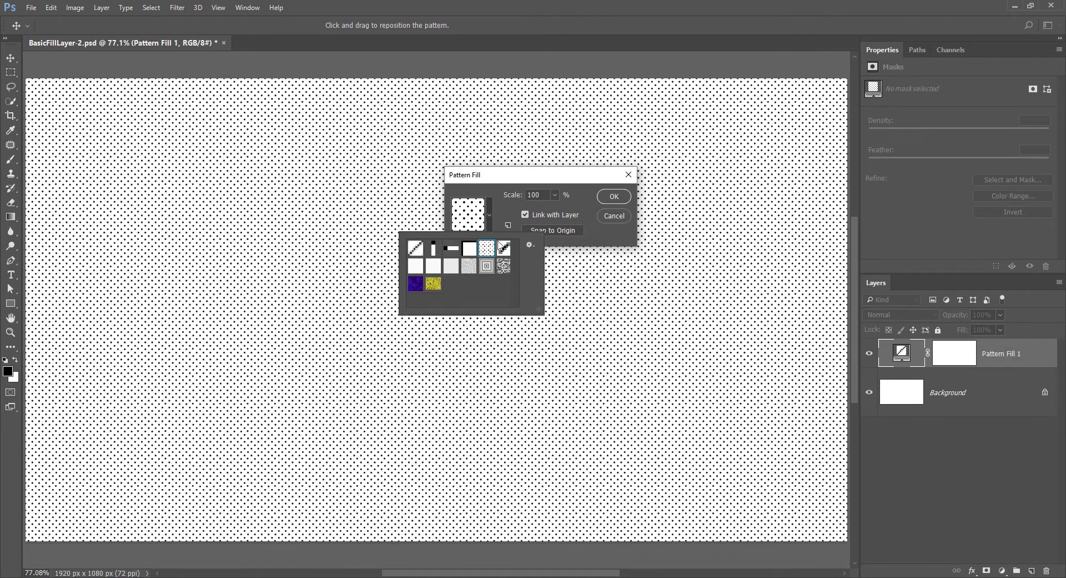
{"action": "left_click", "coordinate": [503, 266]}
{"action": "left_click", "coordinate": [489, 214]}
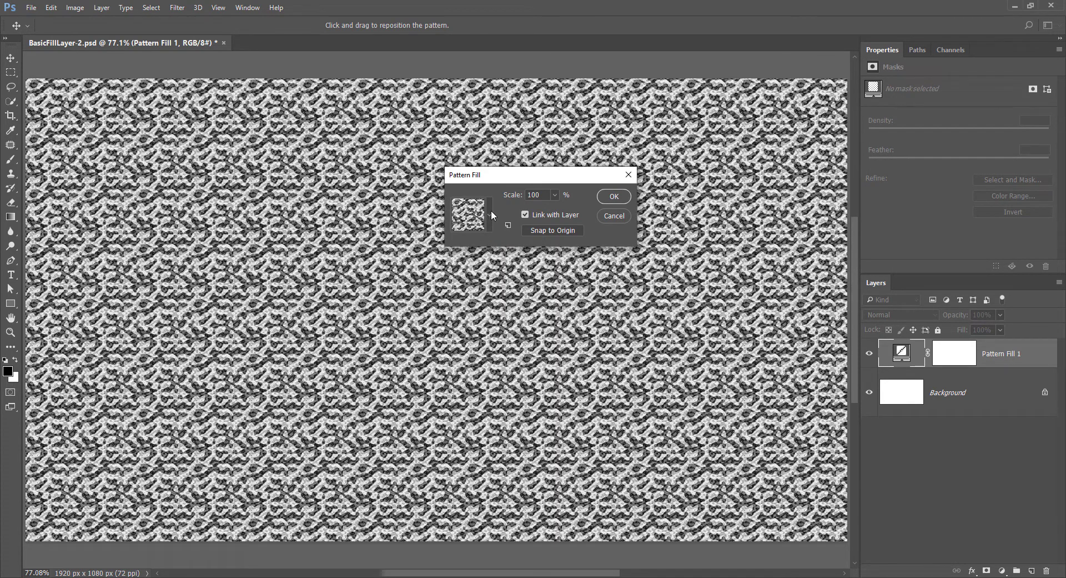
- Set the pattern fill's scale to 144% and toggle Link with Layer
{"action": "mouse_move", "coordinate": [565, 208]}
{"action": "left_mouse_down"}
{"action": "mouse_move", "coordinate": [549, 211]}
{"action": "mouse_move", "coordinate": [558, 207]}
{"action": "left_mouse_up"}
{"action": "left_click", "coordinate": [545, 185]}
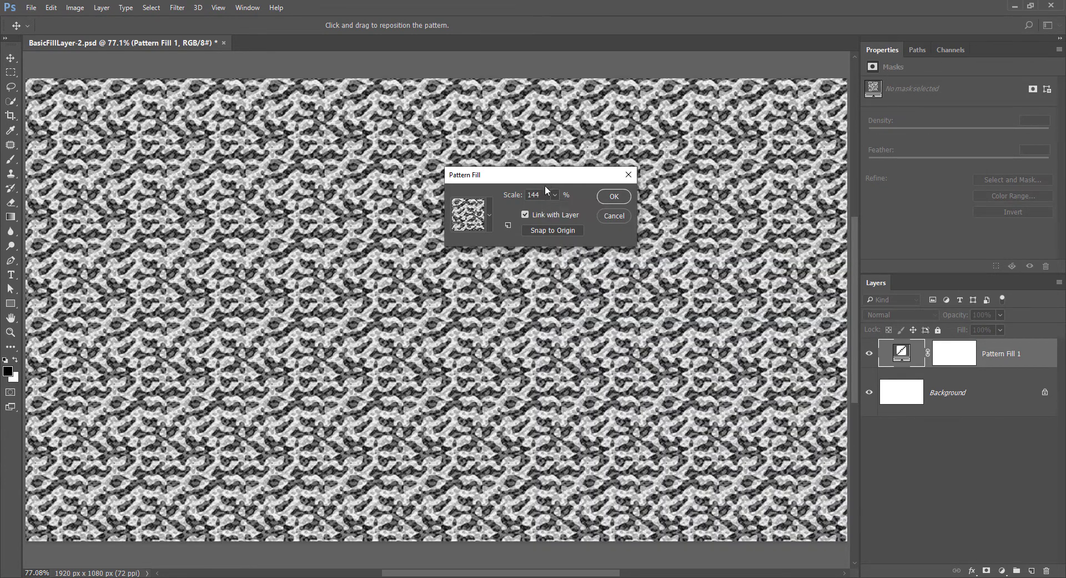
{"action": "left_click", "coordinate": [556, 215]}
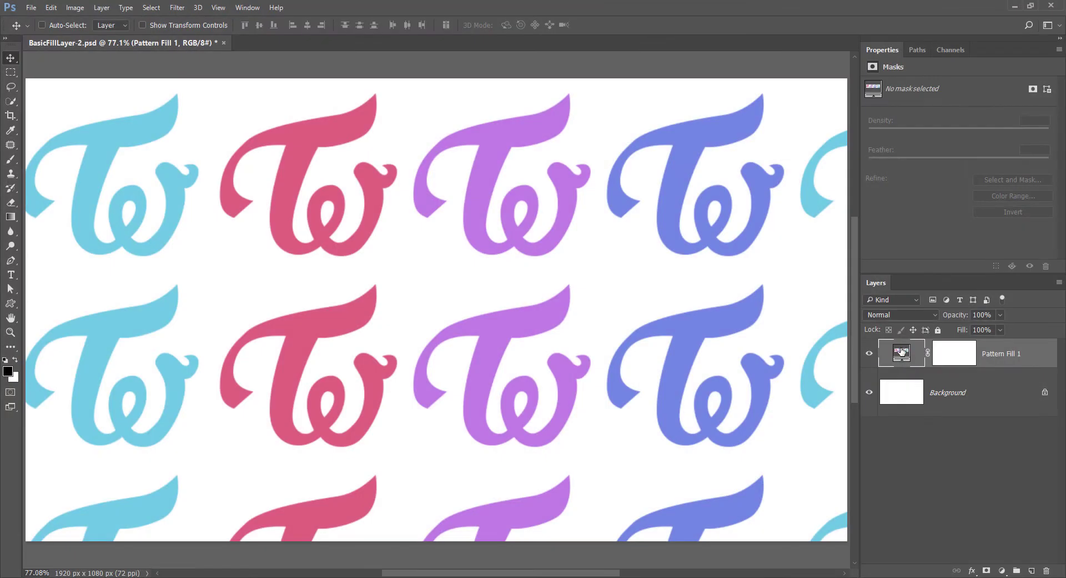
- Reopen the settings of the colored logo pattern fill and apply a scale of 155%
{"action": "double_click", "coordinate": [907, 354]}
{"action": "left_click_drag", "start_coordinate": [579, 172], "coordinate": [517, 197]}
{"action": "left_click", "coordinate": [496, 220]}
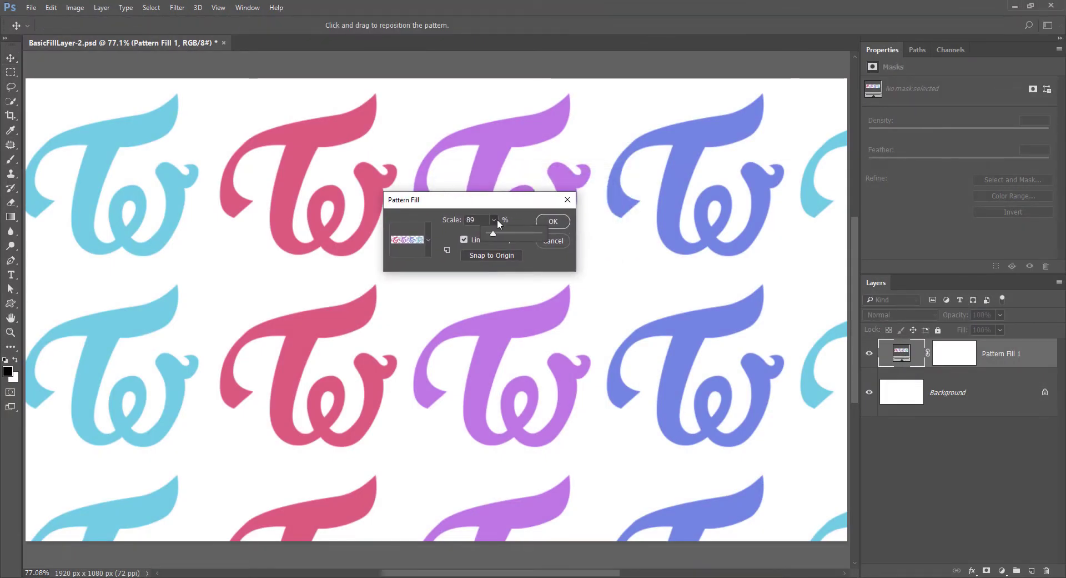
{"action": "left_click_drag", "start_coordinate": [494, 236], "coordinate": [501, 237]}
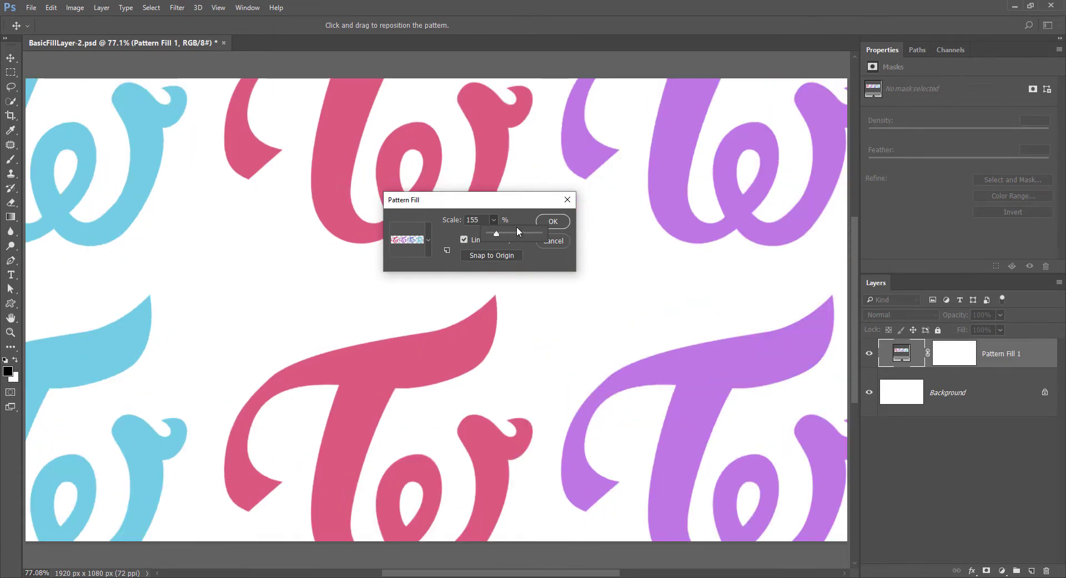
{"action": "left_click", "coordinate": [553, 221]}
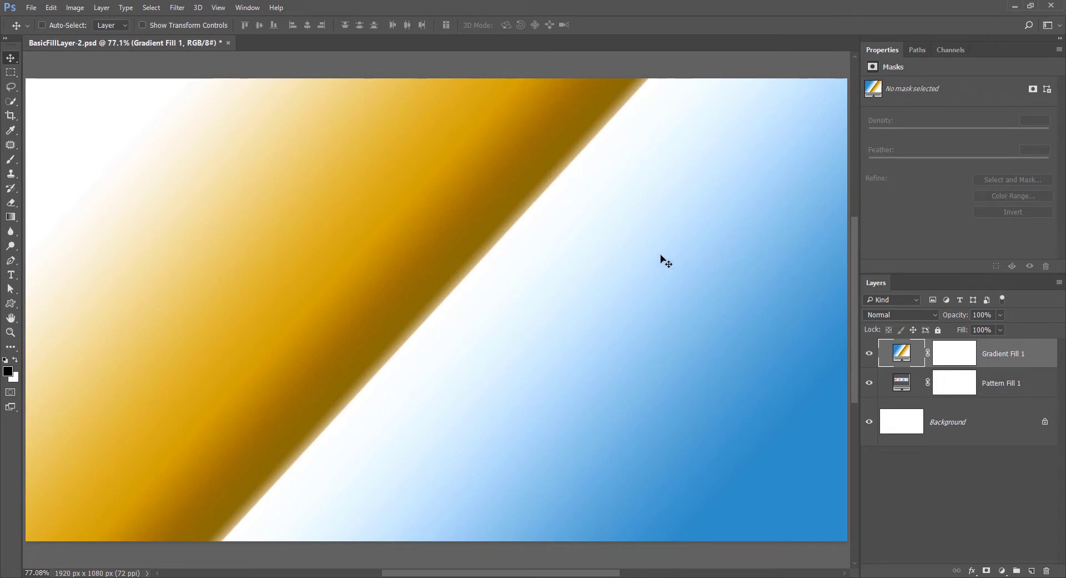
- Shift the gradient of Gradient Fill 1 on the canvas from its settings, then reset its alignment and apply
{"action": "left_click_drag", "start_coordinate": [491, 224], "coordinate": [656, 306]}
{"action": "double_click", "coordinate": [902, 353]}
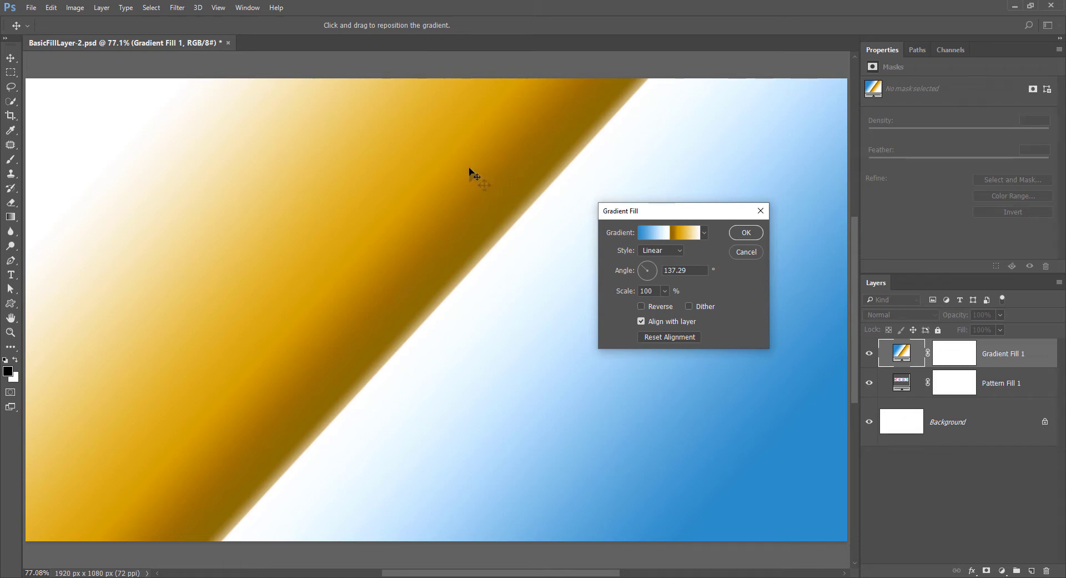
{"action": "left_click_drag", "start_coordinate": [505, 193], "coordinate": [467, 199]}
{"action": "left_click_drag", "start_coordinate": [661, 176], "coordinate": [611, 157]}
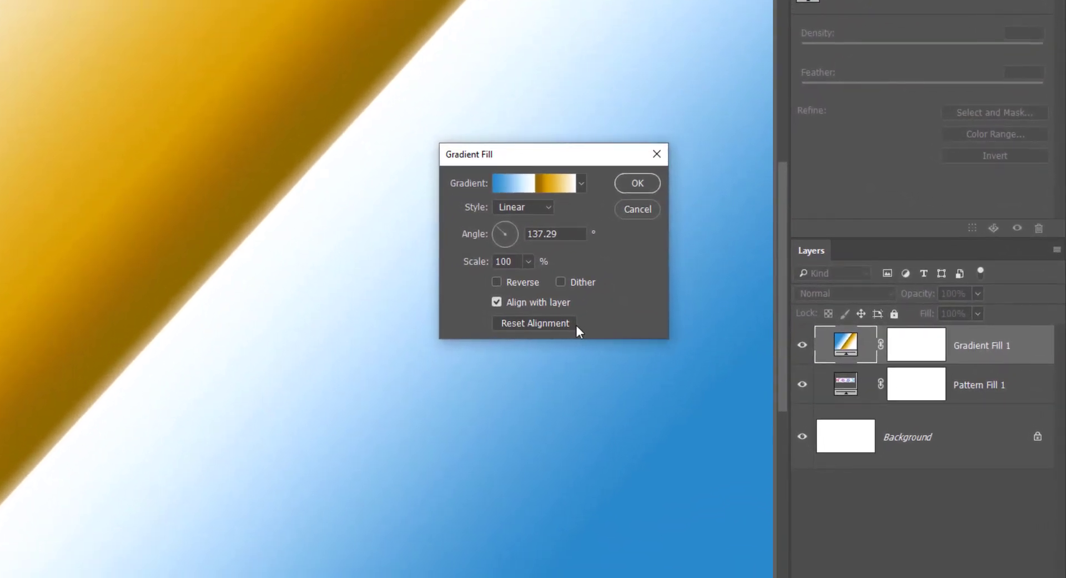
{"action": "left_click", "coordinate": [544, 324]}
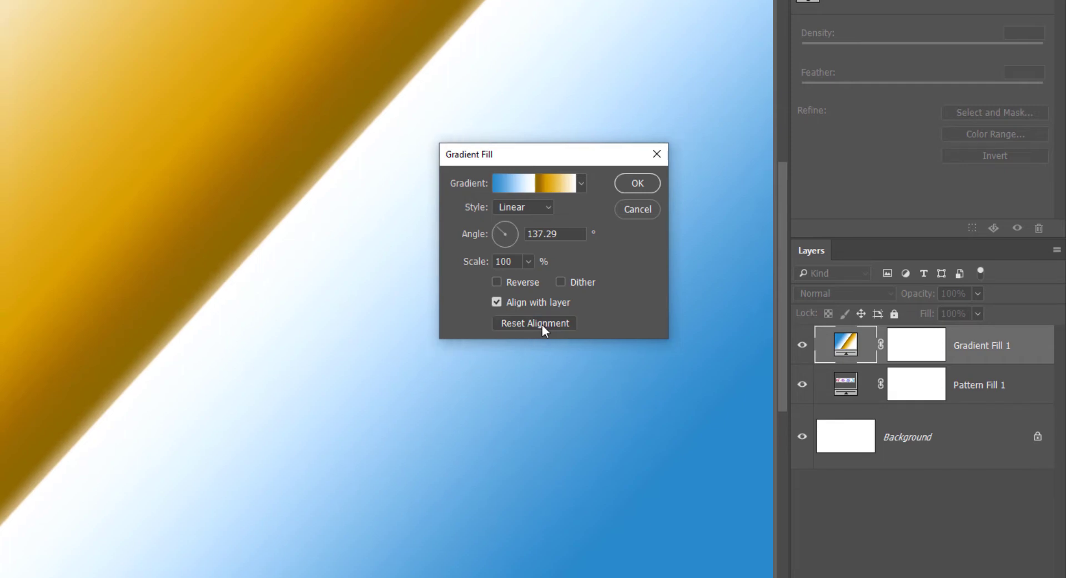
{"action": "left_click", "coordinate": [639, 183]}
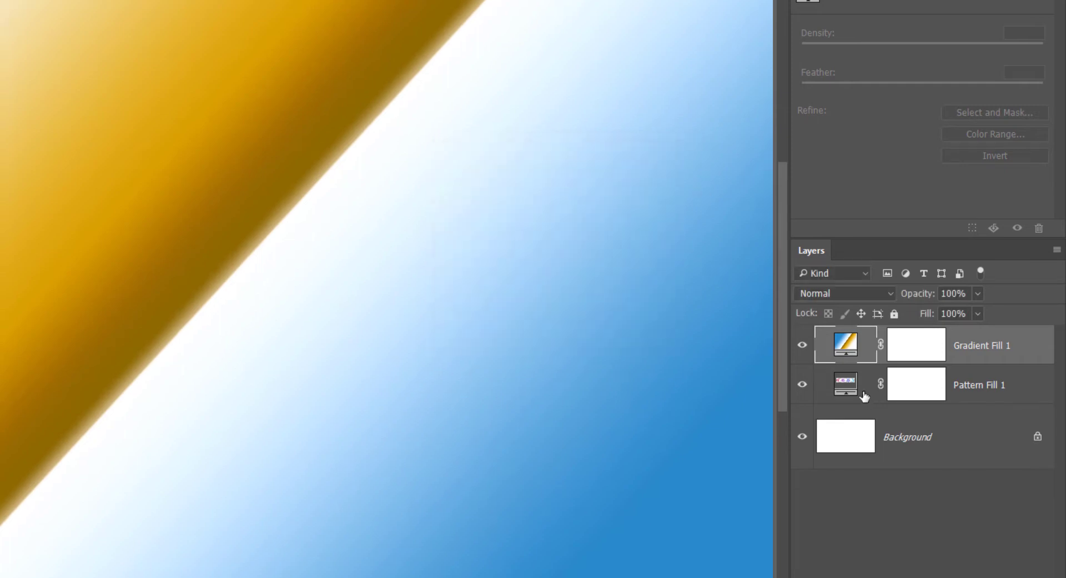
- With the Gradient Fill 1 layer hidden, reposition the pattern of Pattern Fill 1 on the canvas and snap it to the origin
{"action": "left_click", "coordinate": [802, 344]}
{"action": "double_click", "coordinate": [854, 391]}
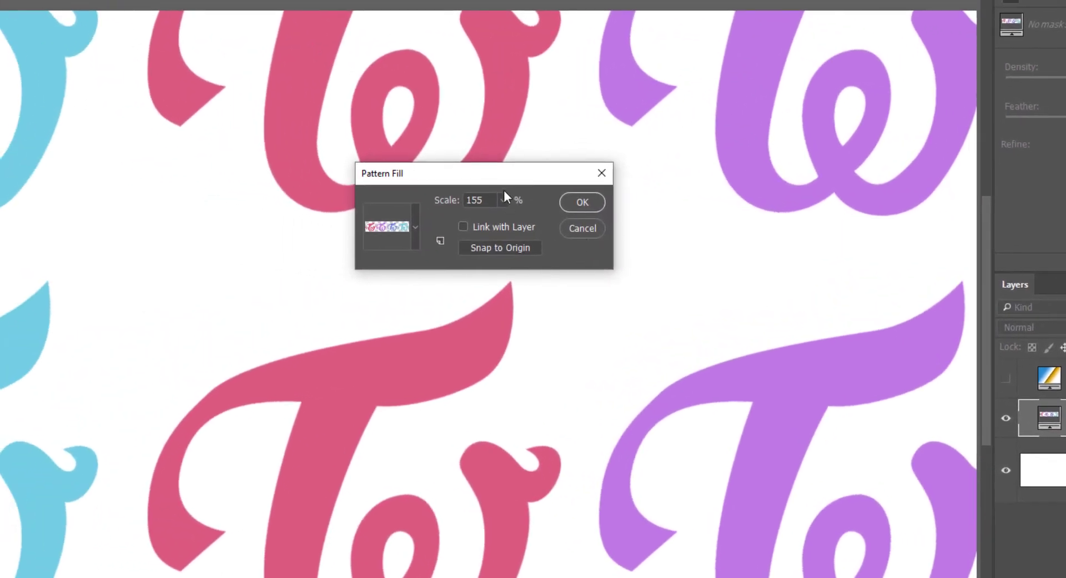
{"action": "left_click_drag", "start_coordinate": [505, 184], "coordinate": [670, 219]}
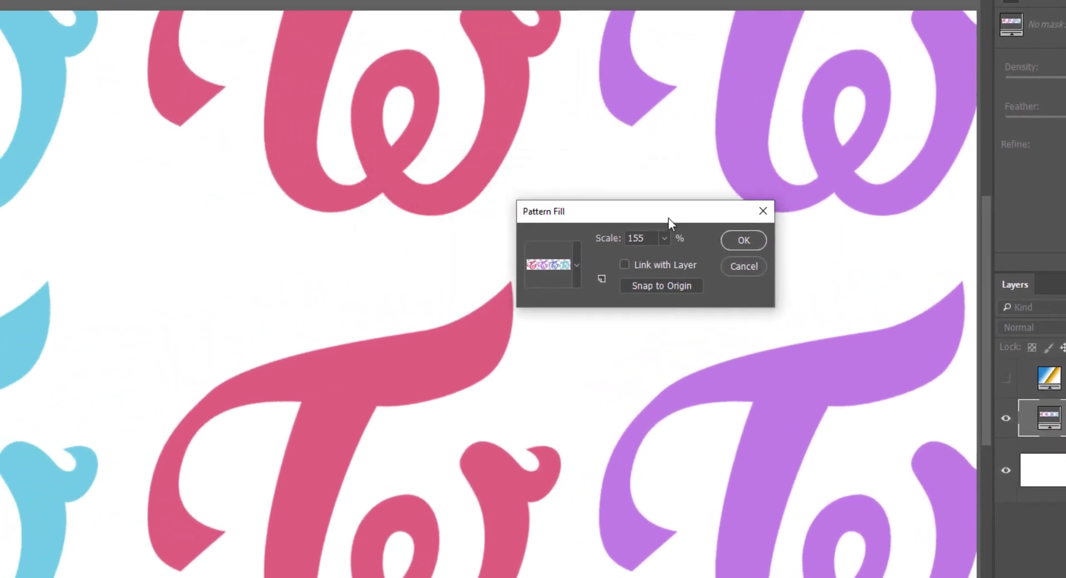
{"action": "left_click_drag", "start_coordinate": [507, 95], "coordinate": [452, 113]}
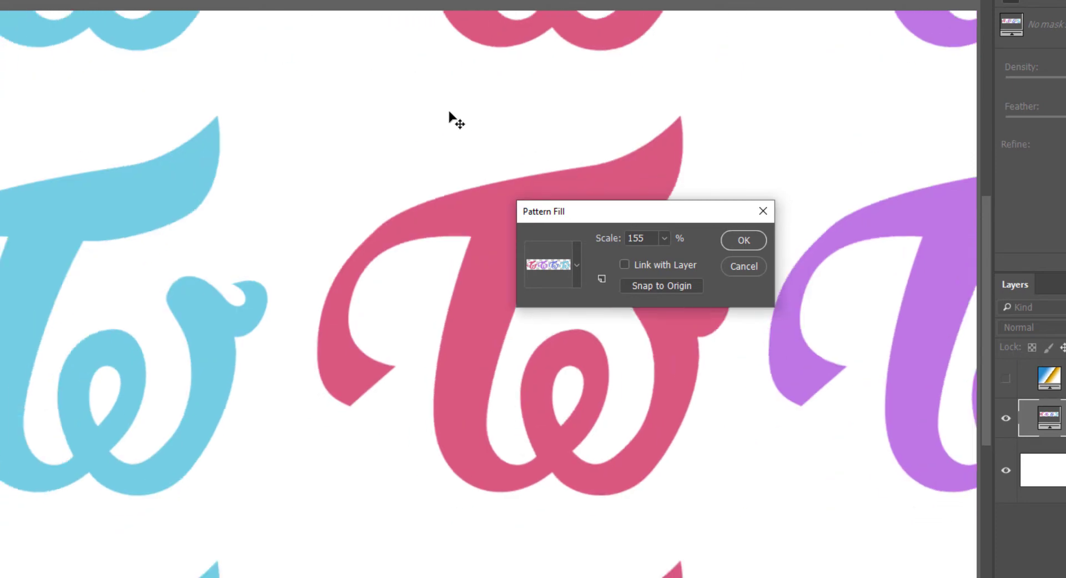
{"action": "left_click", "coordinate": [664, 285]}
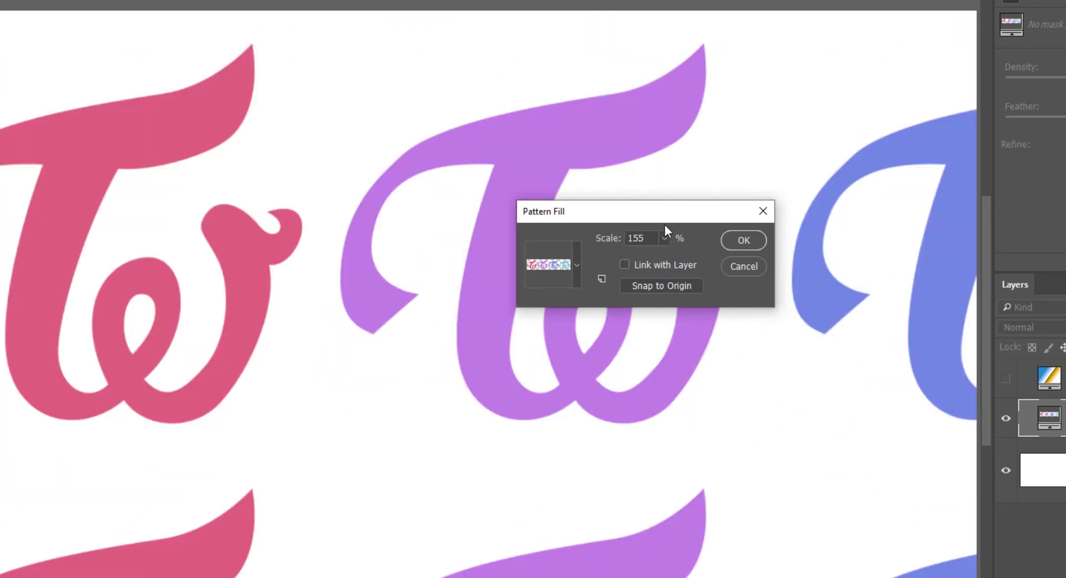
{"action": "left_click", "coordinate": [743, 240]}
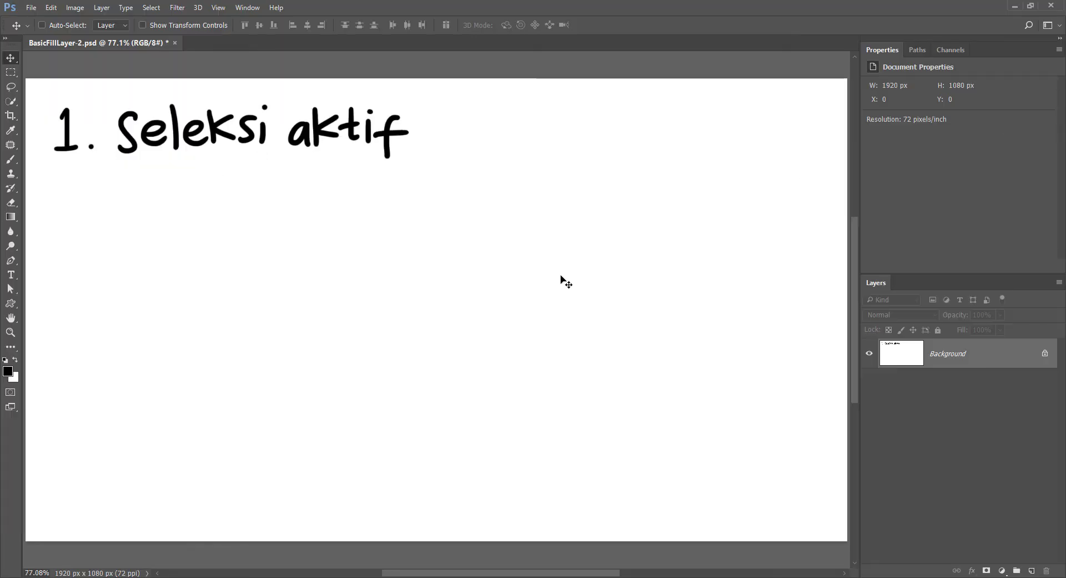
- Draw a rectangular selection in the middle of the canvas and add a red Solid Color fill layer masked by it
{"action": "left_click", "coordinate": [10, 73]}
{"action": "left_click_drag", "start_coordinate": [284, 207], "coordinate": [584, 408]}
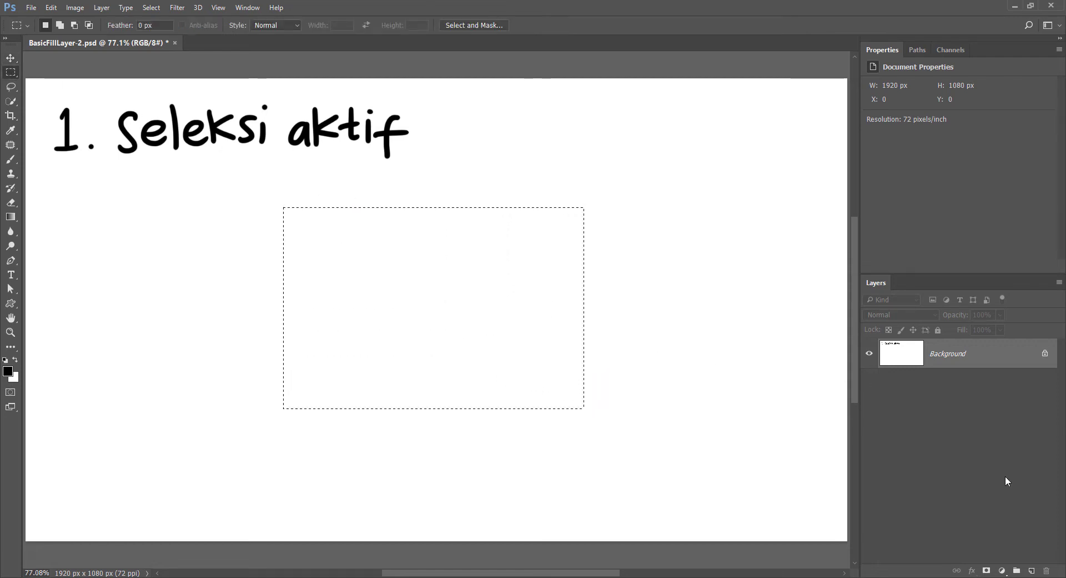
{"action": "left_click", "coordinate": [1002, 571]}
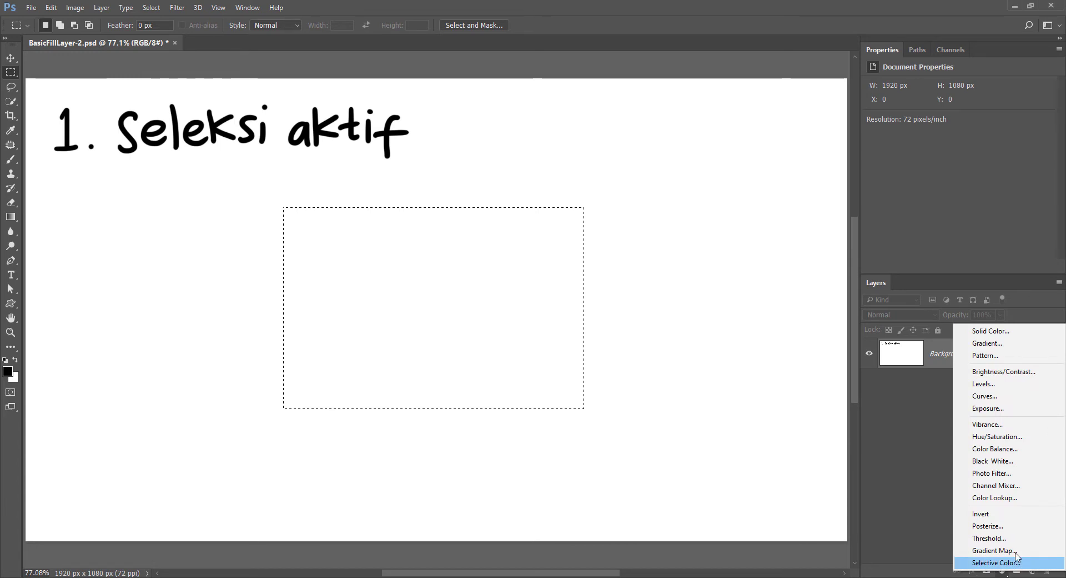
{"action": "left_click", "coordinate": [1009, 331]}
{"action": "left_click_drag", "start_coordinate": [493, 373], "coordinate": [768, 225]}
{"action": "mouse_move", "coordinate": [706, 271]}
{"action": "left_mouse_down"}
{"action": "mouse_move", "coordinate": [703, 307]}
{"action": "mouse_move", "coordinate": [717, 287]}
{"action": "left_mouse_up"}
{"action": "left_click", "coordinate": [855, 244]}
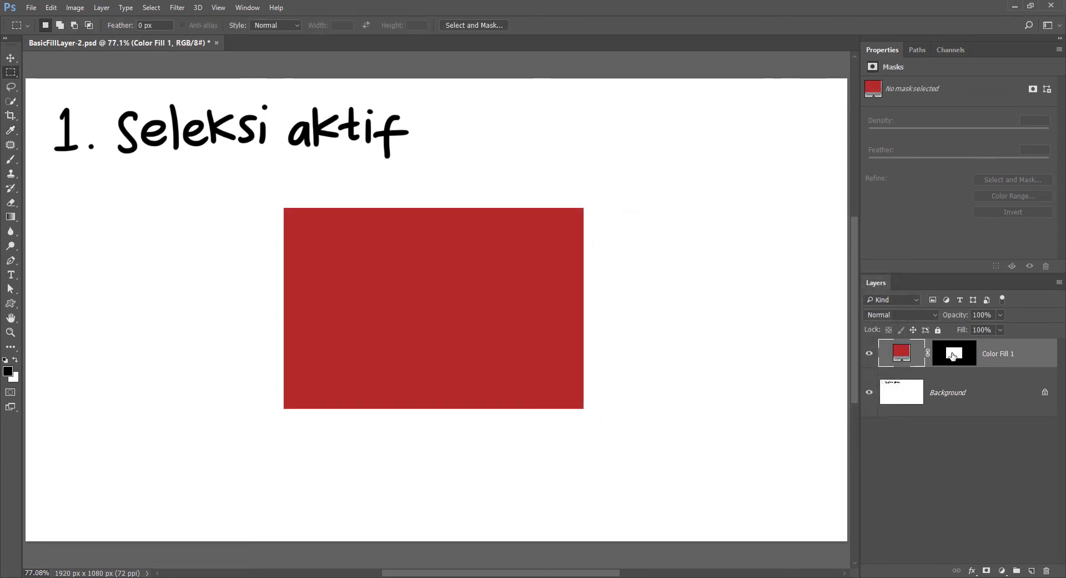
{"action": "left_click", "coordinate": [953, 356]}
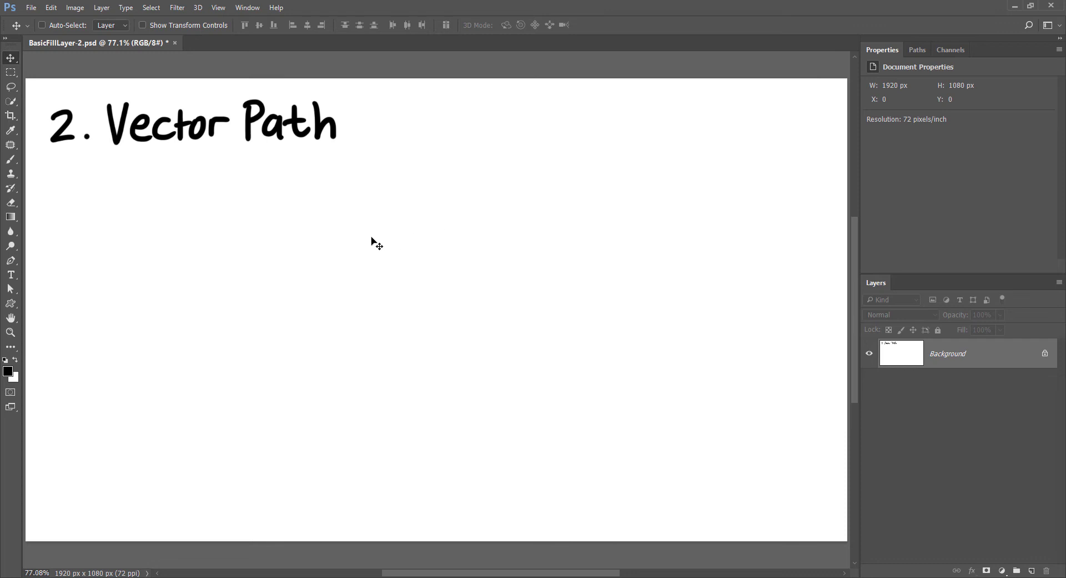
- Draw a closed four-point path with the Pen tool in Path mode below the Vector Path heading, using curved segments
{"action": "key", "text": "p"}
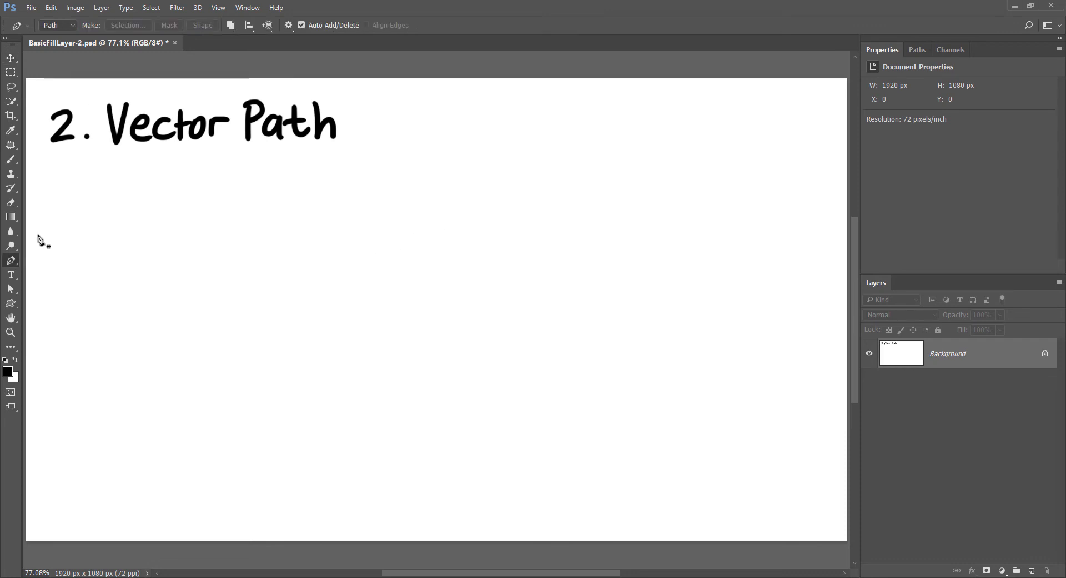
{"action": "left_click", "coordinate": [65, 26]}
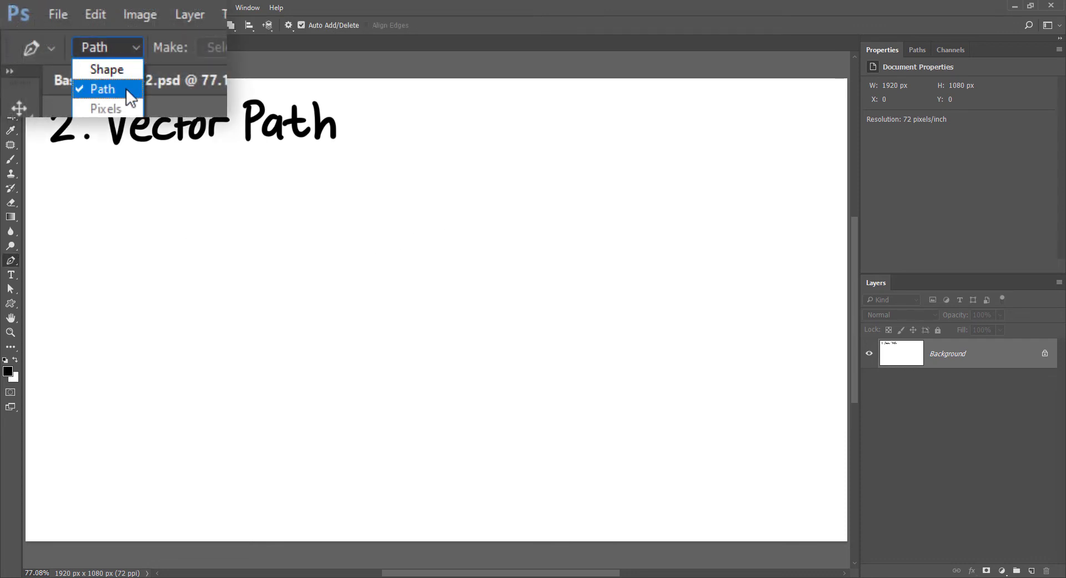
{"action": "left_click", "coordinate": [66, 48]}
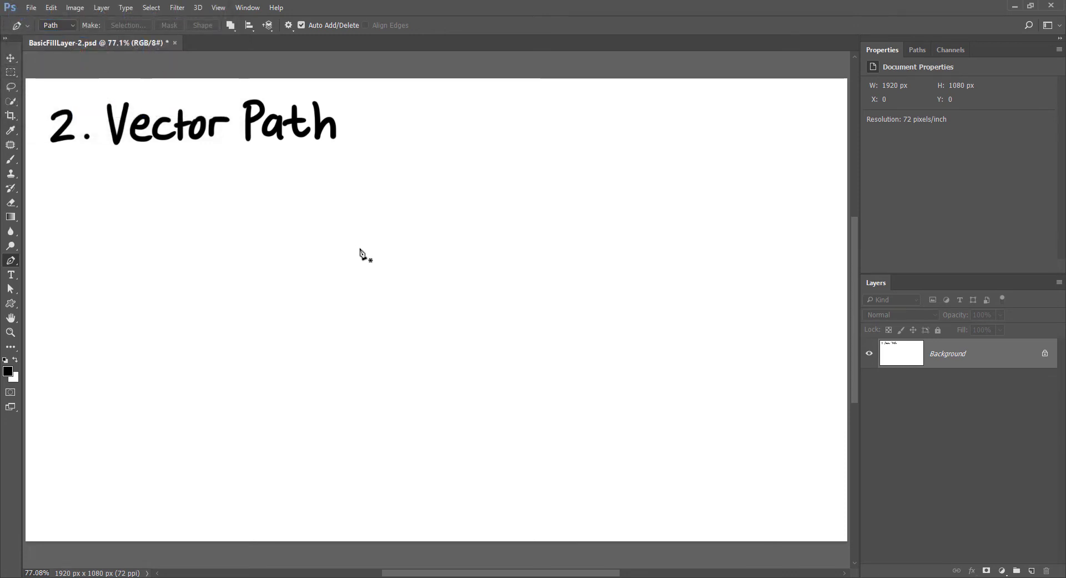
{"action": "left_click", "coordinate": [386, 211]}
{"action": "left_click_drag", "start_coordinate": [241, 273], "coordinate": [217, 313]}
{"action": "left_click_drag", "start_coordinate": [365, 408], "coordinate": [437, 398]}
{"action": "left_click_drag", "start_coordinate": [518, 300], "coordinate": [518, 296]}
{"action": "left_click", "coordinate": [387, 212]}
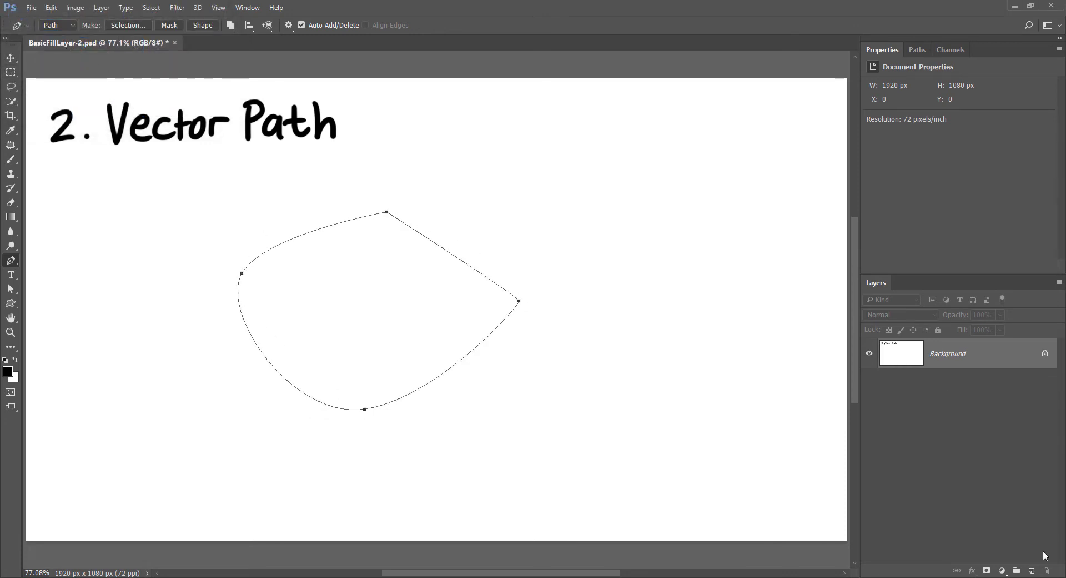
- Add a red Solid Color fill layer masked by the drawn path
{"action": "left_click", "coordinate": [1002, 570]}
{"action": "left_click", "coordinate": [1008, 330]}
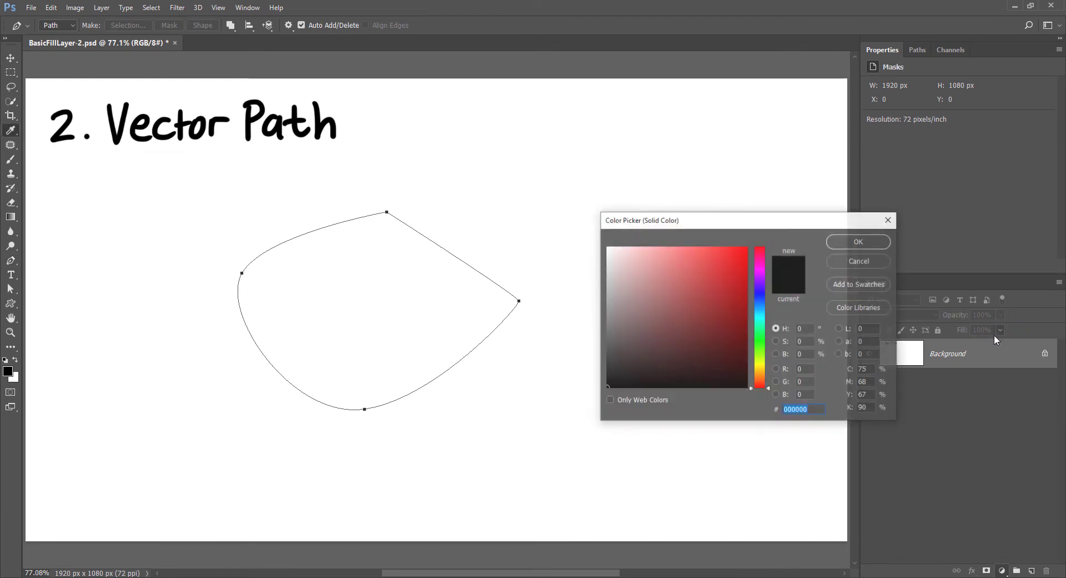
{"action": "left_click", "coordinate": [707, 274]}
{"action": "left_click", "coordinate": [858, 241]}
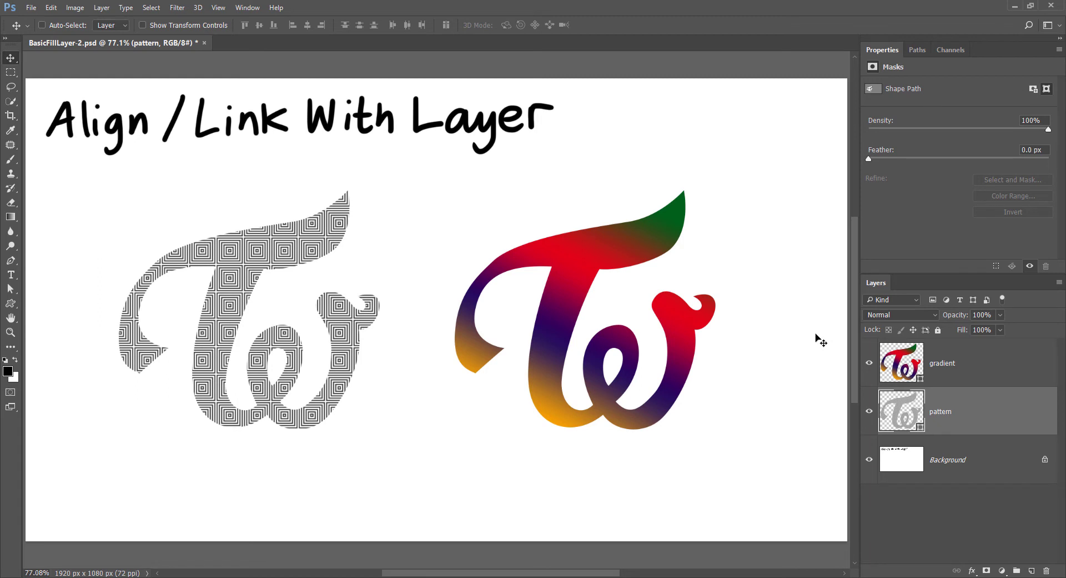
- Turn off Align with layer for the gradient shape's fill and move the shape to test how the gradient behaves
{"action": "double_click", "coordinate": [905, 368]}
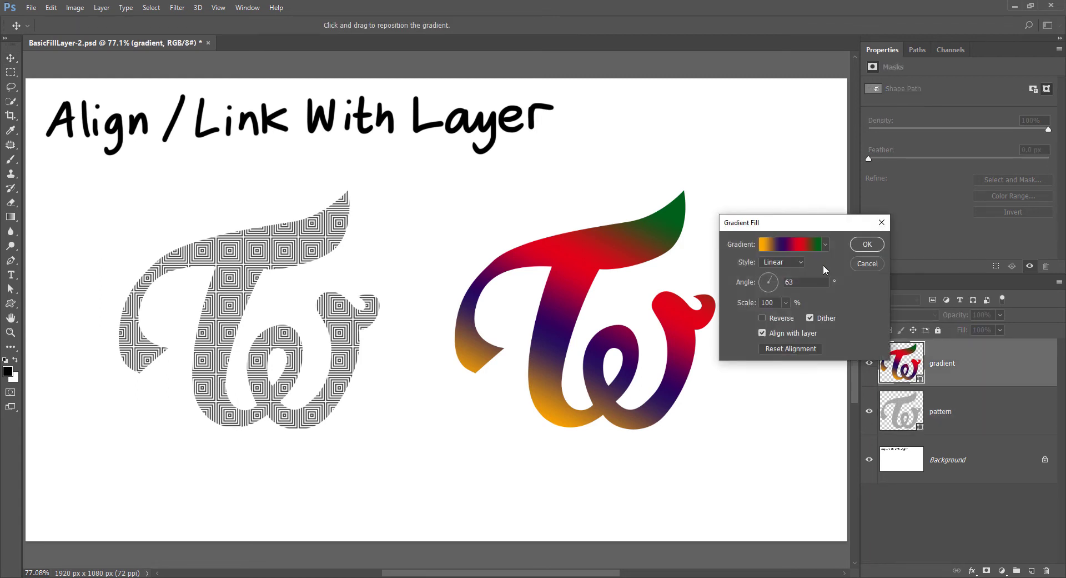
{"action": "left_click", "coordinate": [791, 332]}
{"action": "left_click", "coordinate": [861, 247]}
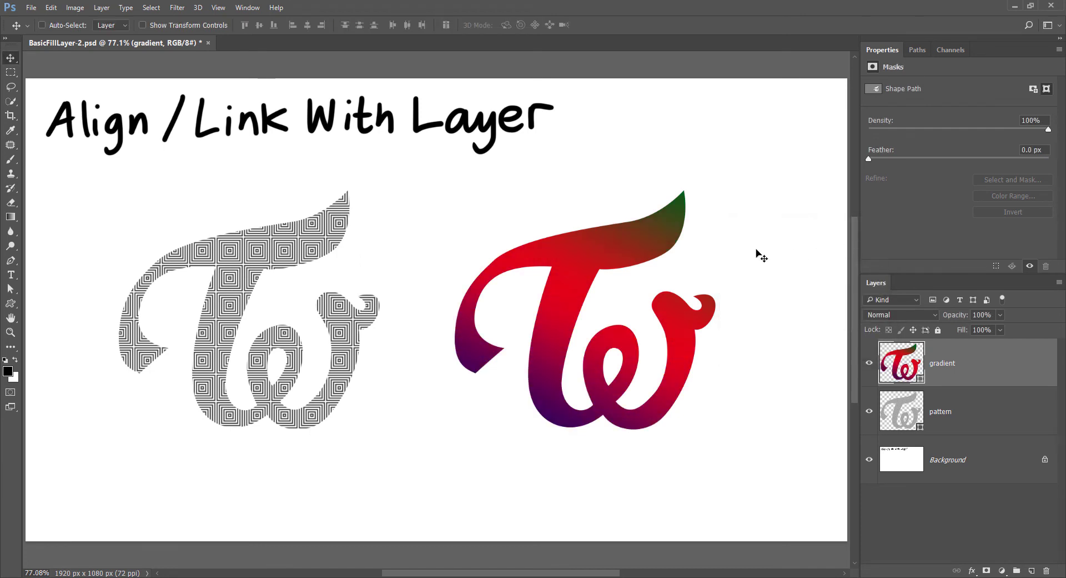
{"action": "left_click_drag", "start_coordinate": [641, 246], "coordinate": [746, 199]}
- Turn Align with layer back on for the gradient shape's fill and move the shape again to compare
{"action": "double_click", "coordinate": [904, 368]}
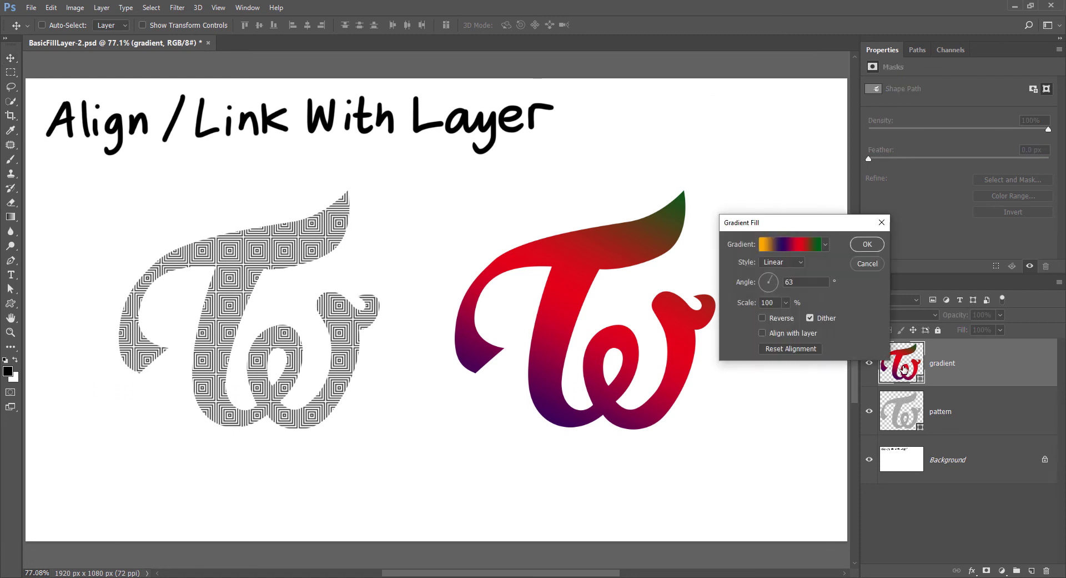
{"action": "left_click", "coordinate": [794, 331]}
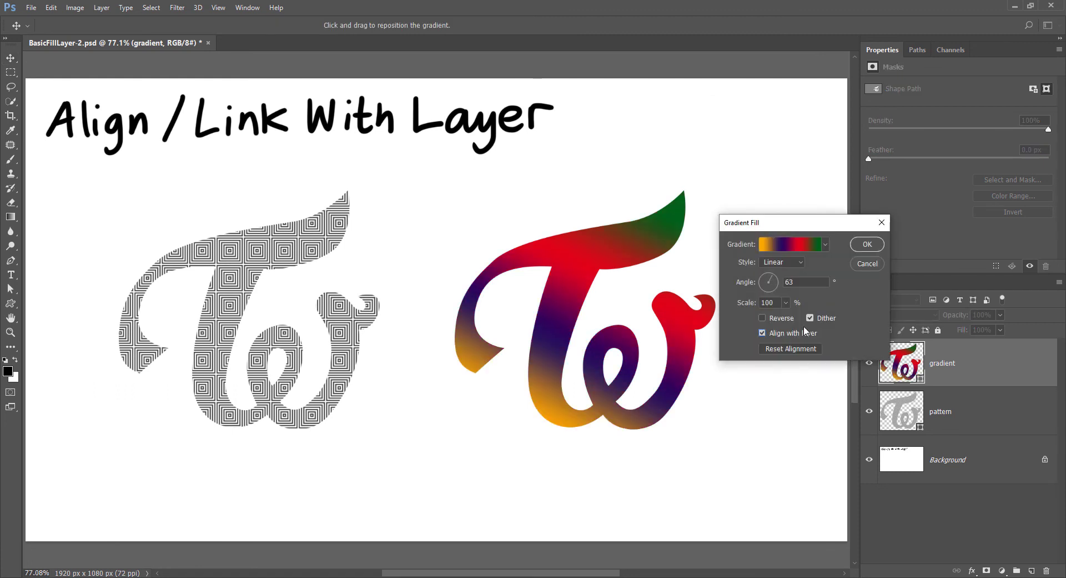
{"action": "left_click", "coordinate": [867, 244]}
{"action": "mouse_move", "coordinate": [644, 250]}
{"action": "left_mouse_down"}
{"action": "mouse_move", "coordinate": [739, 145]}
{"action": "mouse_move", "coordinate": [562, 204]}
{"action": "mouse_move", "coordinate": [749, 348]}
{"action": "mouse_move", "coordinate": [755, 203]}
{"action": "mouse_move", "coordinate": [651, 254]}
{"action": "mouse_move", "coordinate": [645, 242]}
{"action": "left_mouse_up"}
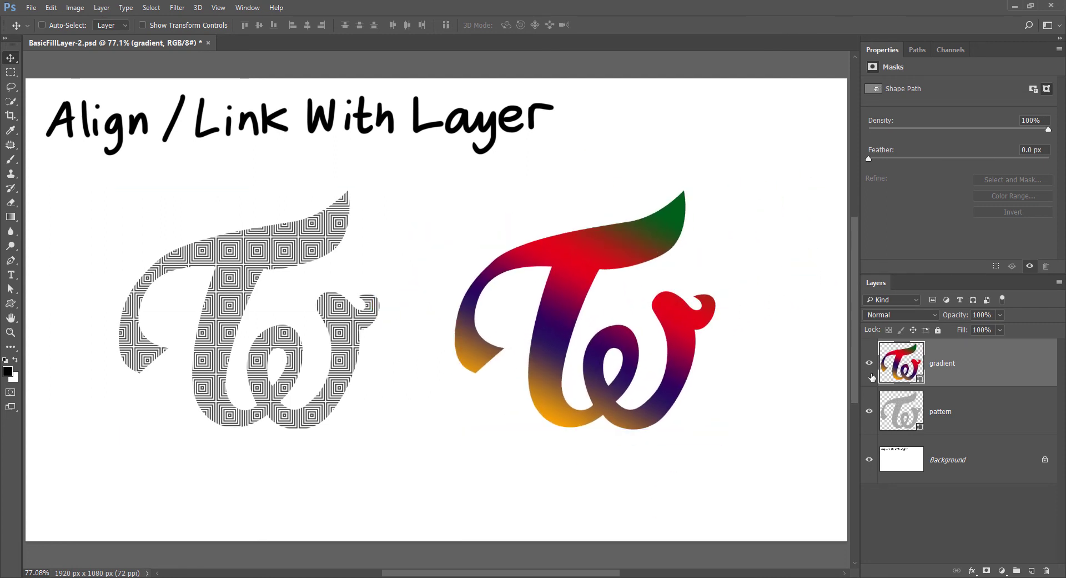
- With Link with Layer on for the pattern shape's fill, move the shape to test the pattern and undo the move
{"action": "double_click", "coordinate": [901, 412]}
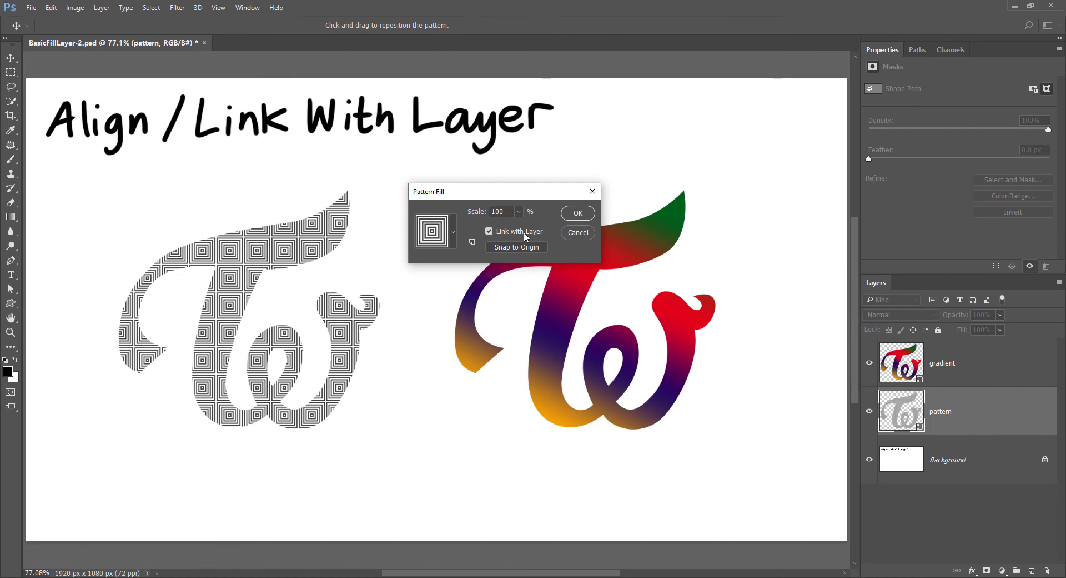
{"action": "left_click", "coordinate": [581, 214]}
{"action": "left_click_drag", "start_coordinate": [333, 240], "coordinate": [355, 297]}
{"action": "key", "text": "ctrl+alt+z"}
{"action": "key", "text": "ctrl+alt+z"}
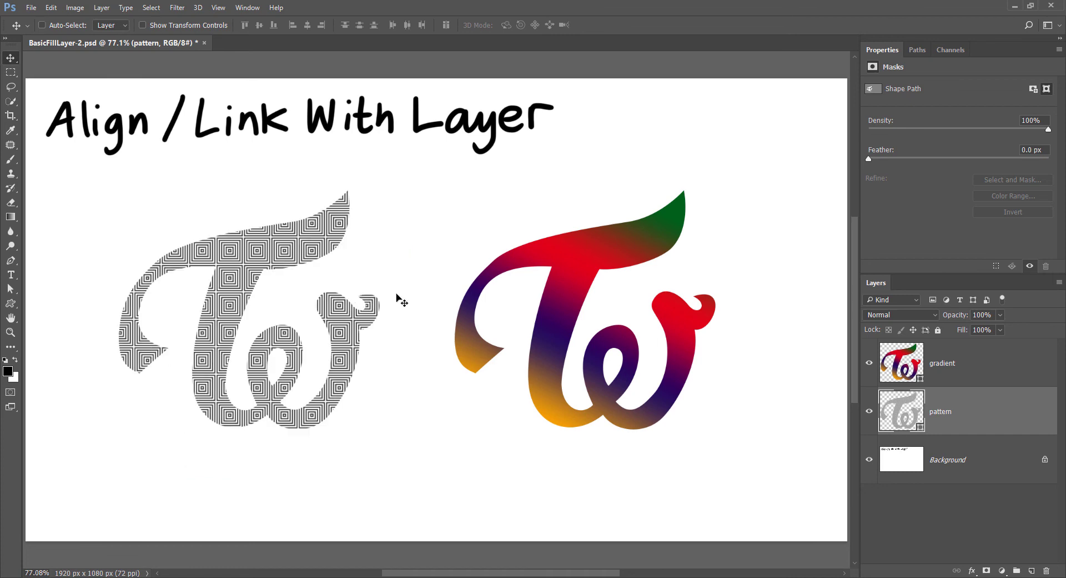
- Turn off Link with Layer for the pattern shape's fill, move the shape to compare, and undo the move
{"action": "double_click", "coordinate": [891, 422]}
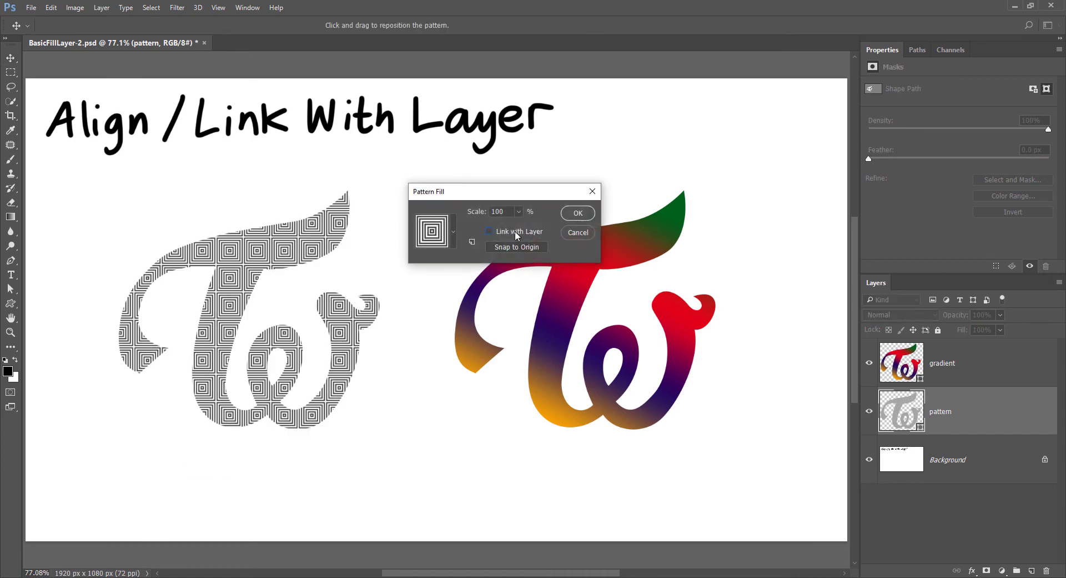
{"action": "left_click", "coordinate": [575, 214]}
{"action": "left_click_drag", "start_coordinate": [319, 232], "coordinate": [256, 188]}
{"action": "key", "text": "ctrl+z"}
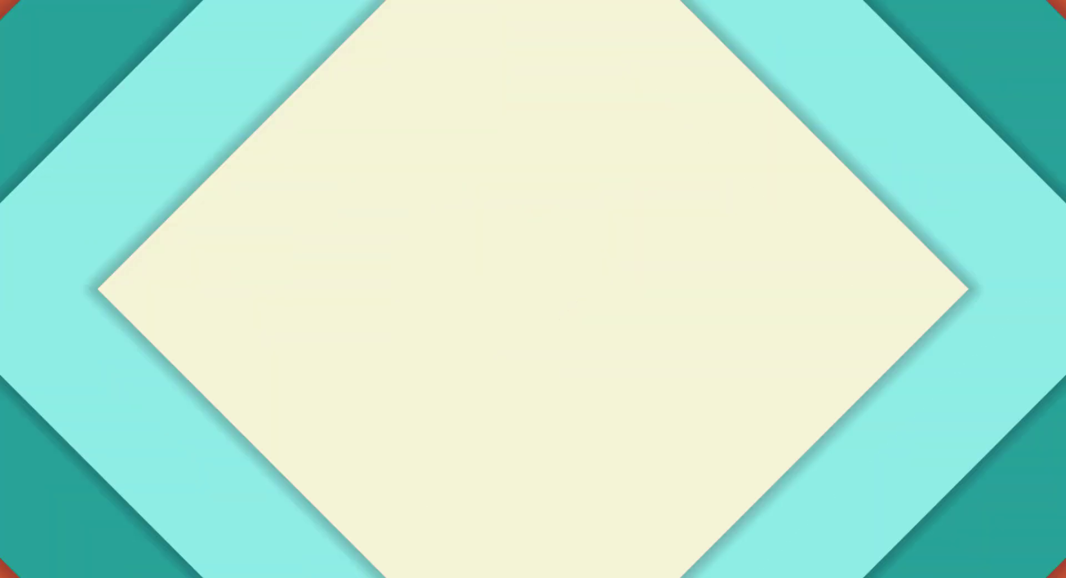